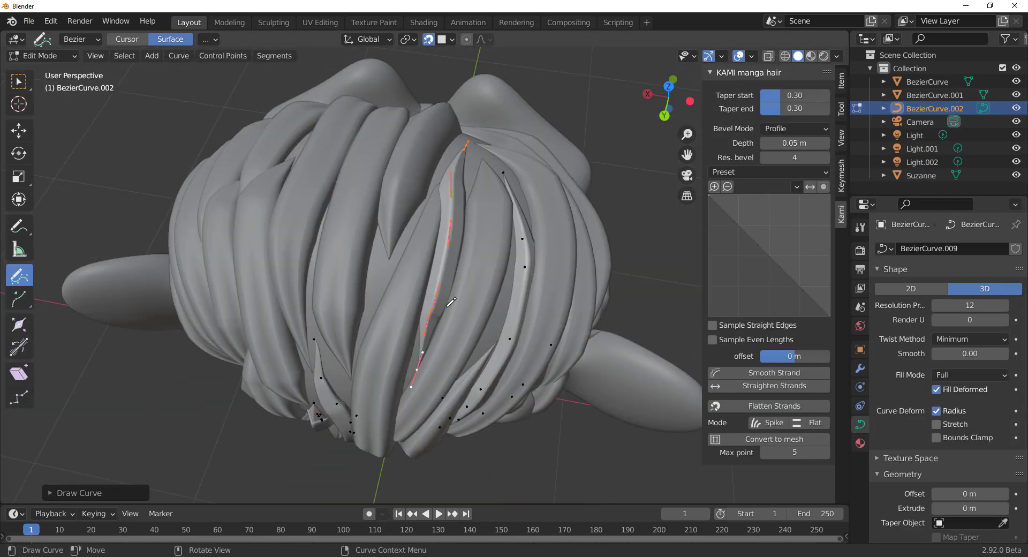
{"action": "middle_click_drag", "start_coordinate": [447, 306], "coordinate": [433, 236]}
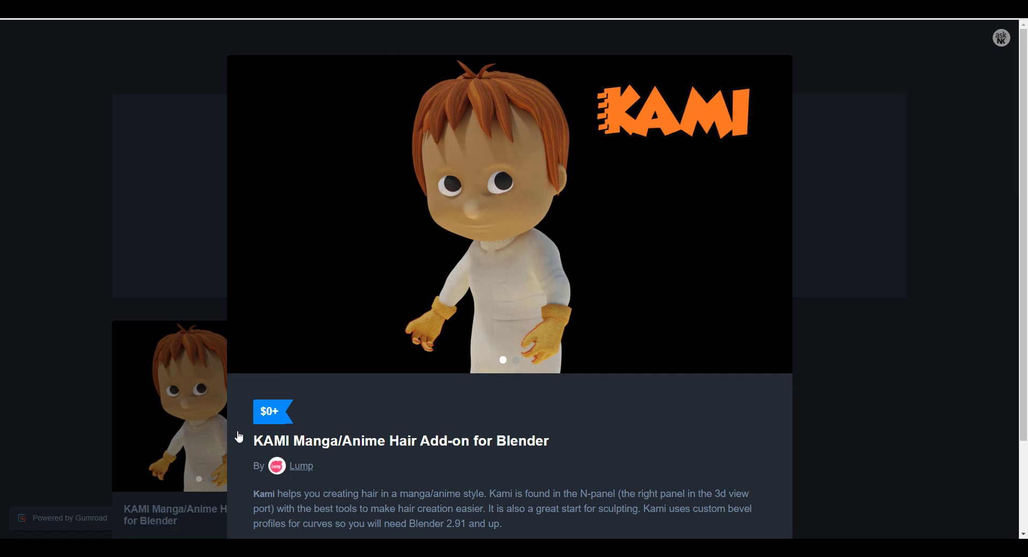
{"action": "left_click", "coordinate": [844, 328]}
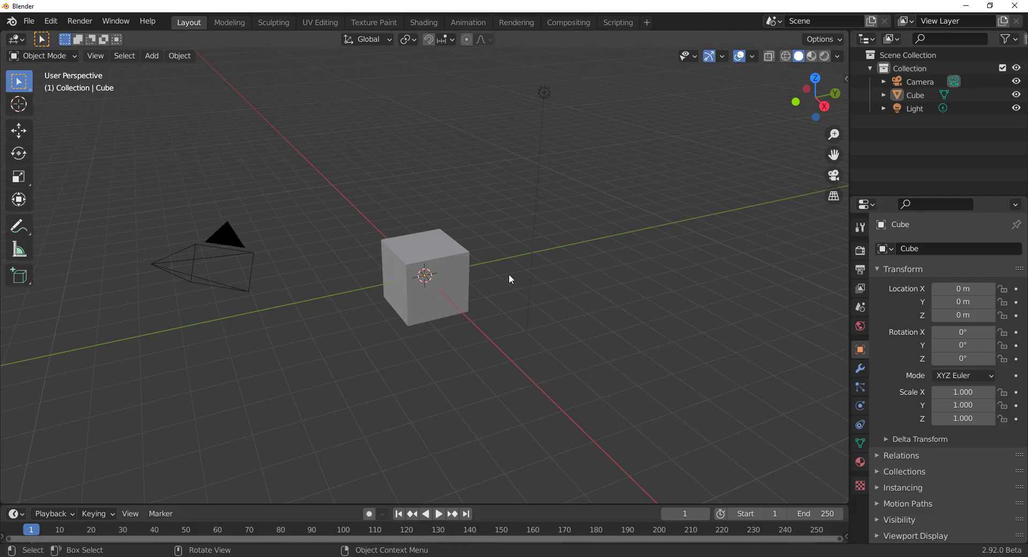
{"action": "left_click", "coordinate": [58, 24]}
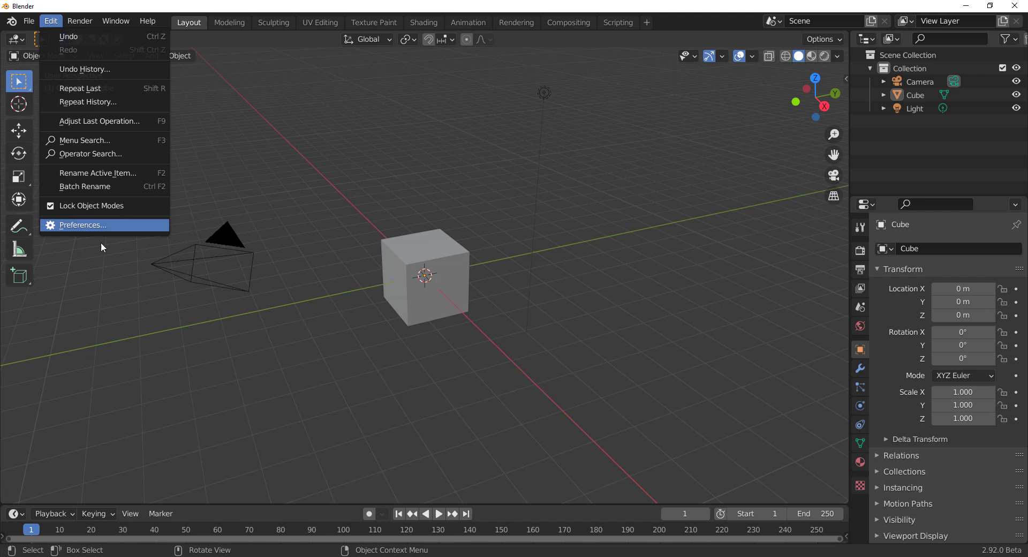
{"action": "left_click", "coordinate": [109, 268]}
- Delete the default cube and add a Monkey mesh in its place
{"action": "left_click", "coordinate": [406, 254]}
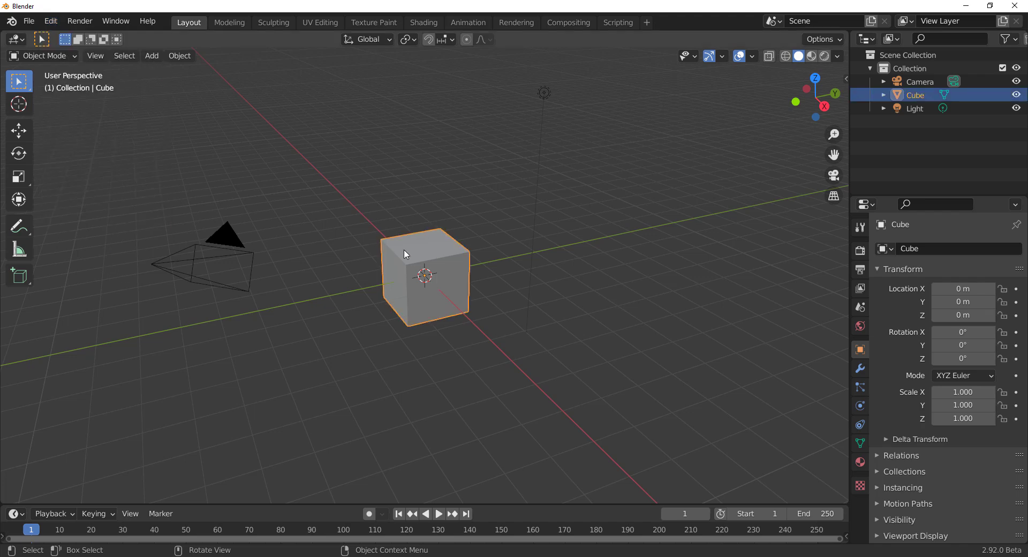
{"action": "key", "text": "Delete"}
{"action": "key", "text": "shift+a"}
{"action": "mouse_move", "coordinate": [401, 203]}
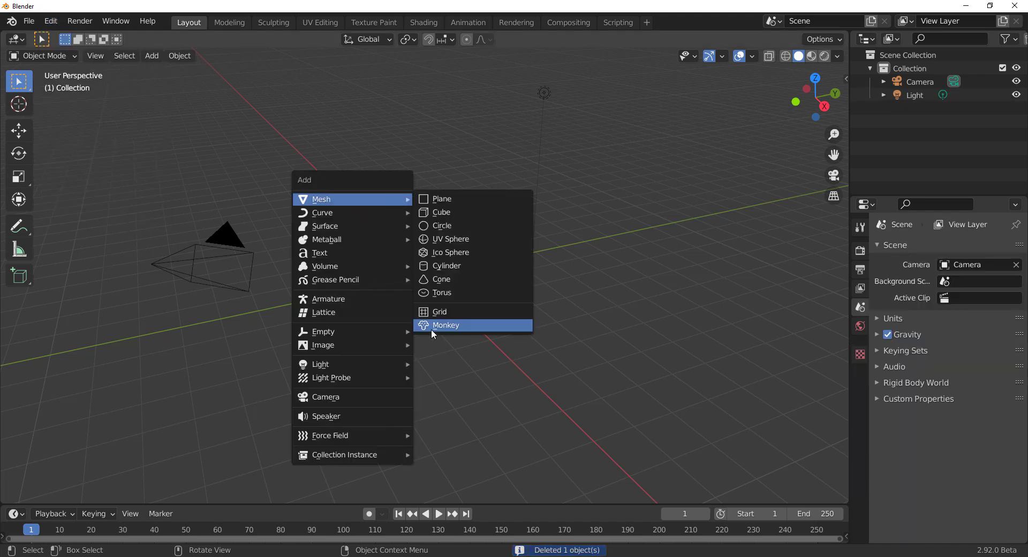
{"action": "left_click", "coordinate": [432, 328]}
- Add a level 2 subdivision surface to the monkey head and shade it smooth
{"action": "middle_click_drag", "start_coordinate": [468, 303], "coordinate": [594, 322]}
{"action": "scroll", "coordinate": [445, 265], "scroll_direction": "up", "scroll_amount": 8}
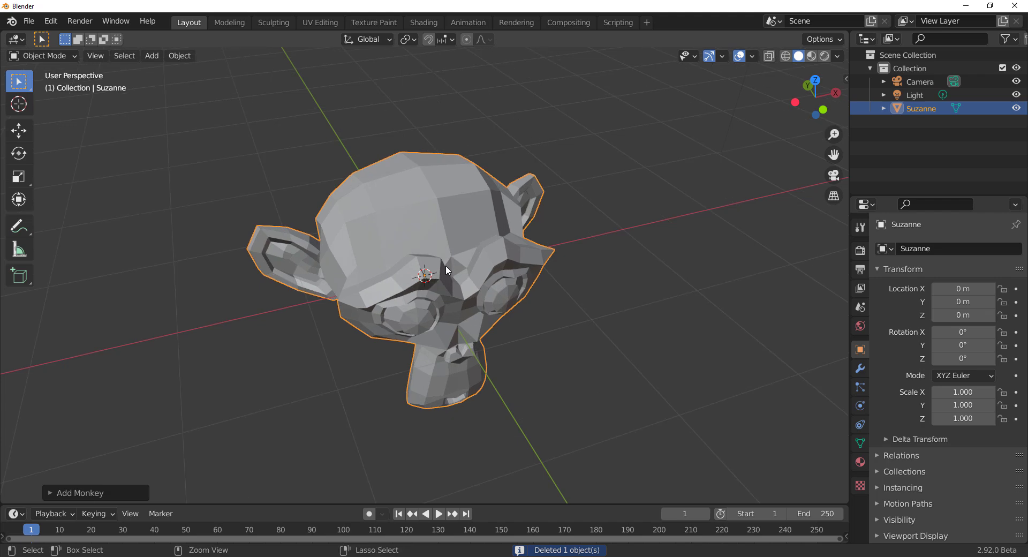
{"action": "key", "text": "ctrl+2"}
{"action": "middle_click_drag", "start_coordinate": [510, 278], "coordinate": [529, 232]}
{"action": "scroll", "coordinate": [529, 231], "scroll_direction": "up", "scroll_amount": 3}
{"action": "right_click", "coordinate": [658, 122]}
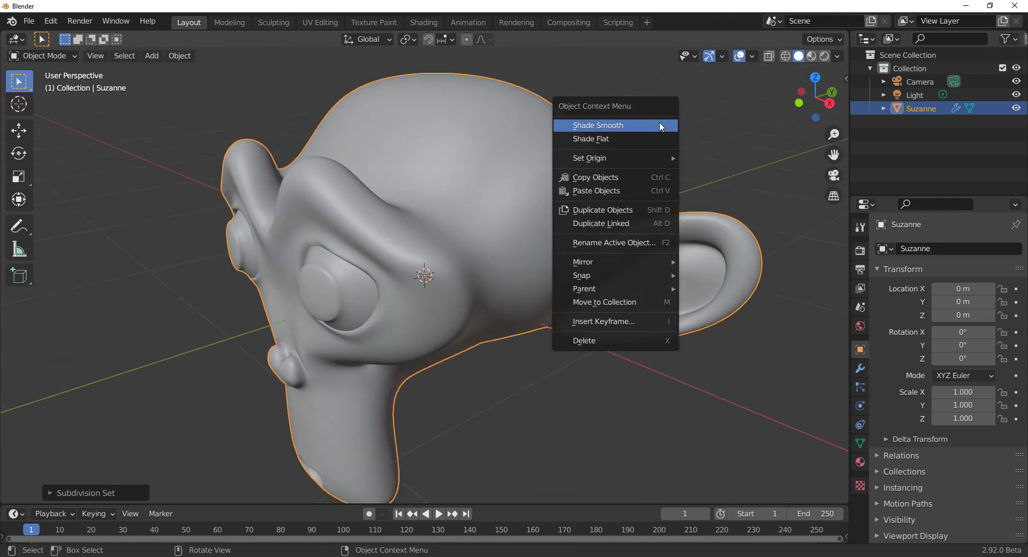
{"action": "left_click", "coordinate": [660, 125]}
- Apply the monkey head's subdivision modifier
{"action": "middle_click_drag", "start_coordinate": [279, 293], "coordinate": [514, 283]}
{"action": "scroll", "coordinate": [514, 282], "scroll_direction": "down", "scroll_amount": 4}
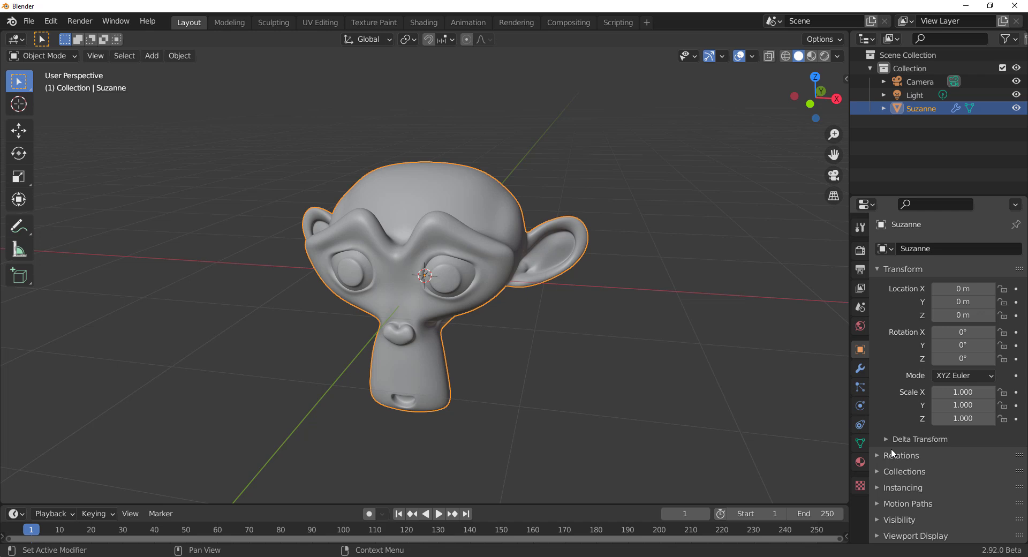
{"action": "left_click", "coordinate": [860, 368]}
{"action": "left_click", "coordinate": [982, 271]}
{"action": "left_click", "coordinate": [959, 291]}
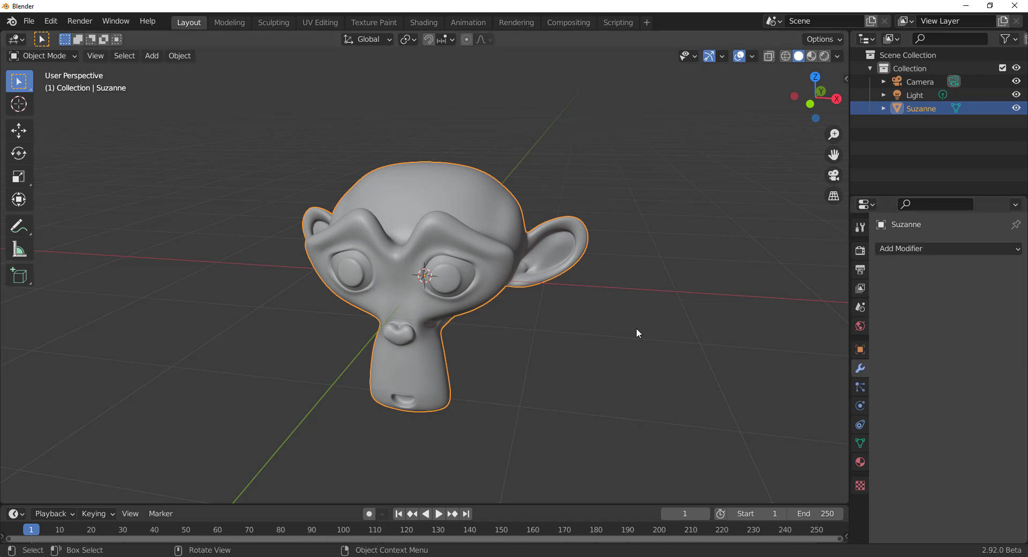
- Start drawing hair on the selected monkey head with the KAMI manga hair add-on
{"action": "middle_click_drag", "start_coordinate": [636, 328], "coordinate": [470, 284]}
{"action": "middle_click_drag", "start_coordinate": [321, 482], "coordinate": [442, 336]}
{"action": "key", "text": "n"}
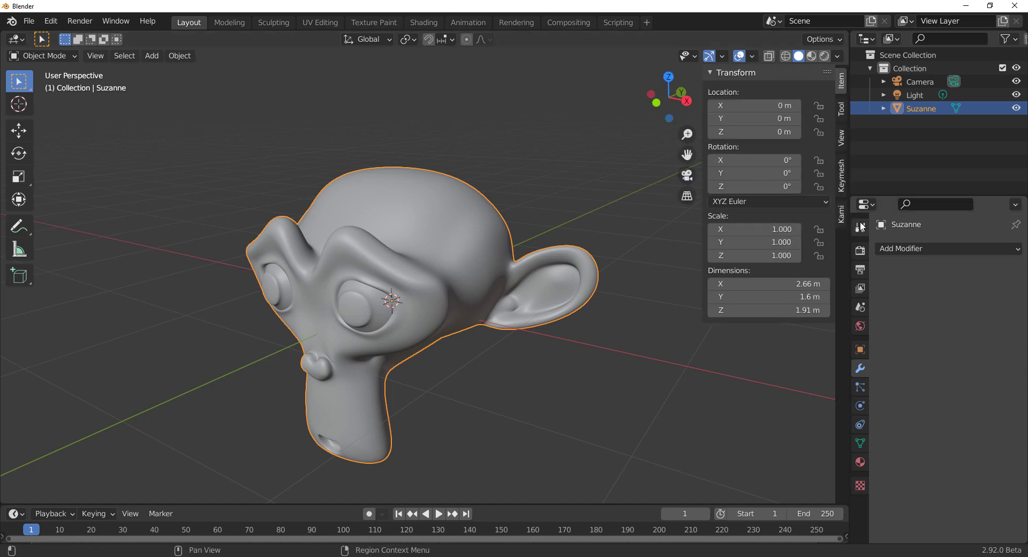
{"action": "left_click", "coordinate": [841, 216]}
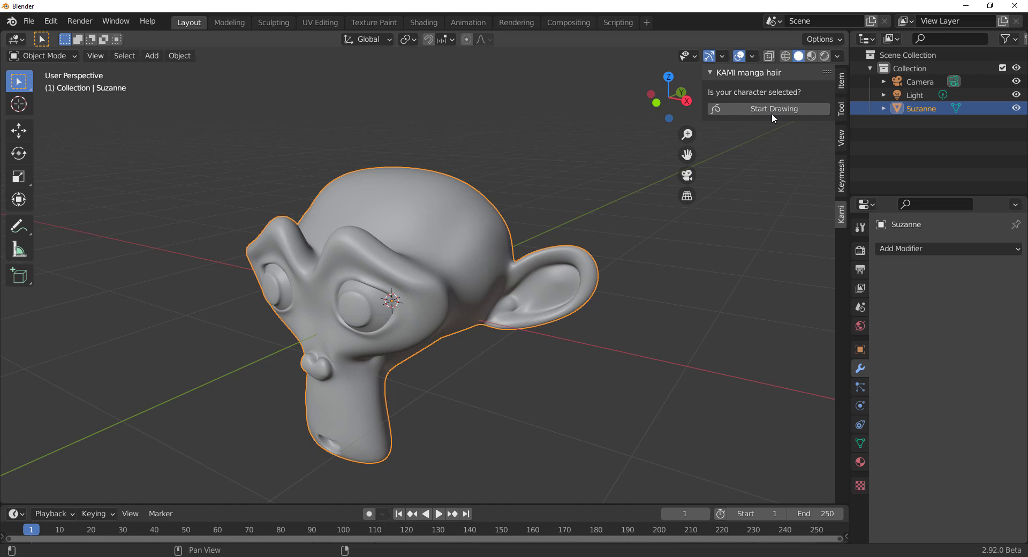
{"action": "left_click", "coordinate": [744, 108]}
- Draw the first hair strand from the left brow back over the top of the head
{"action": "mouse_move", "coordinate": [515, 309]}
{"action": "middle_mouse_down"}
{"action": "mouse_move", "coordinate": [515, 230]}
{"action": "mouse_move", "coordinate": [426, 241]}
{"action": "mouse_move", "coordinate": [457, 242]}
{"action": "mouse_move", "coordinate": [419, 228]}
{"action": "mouse_move", "coordinate": [451, 234]}
{"action": "middle_mouse_up"}
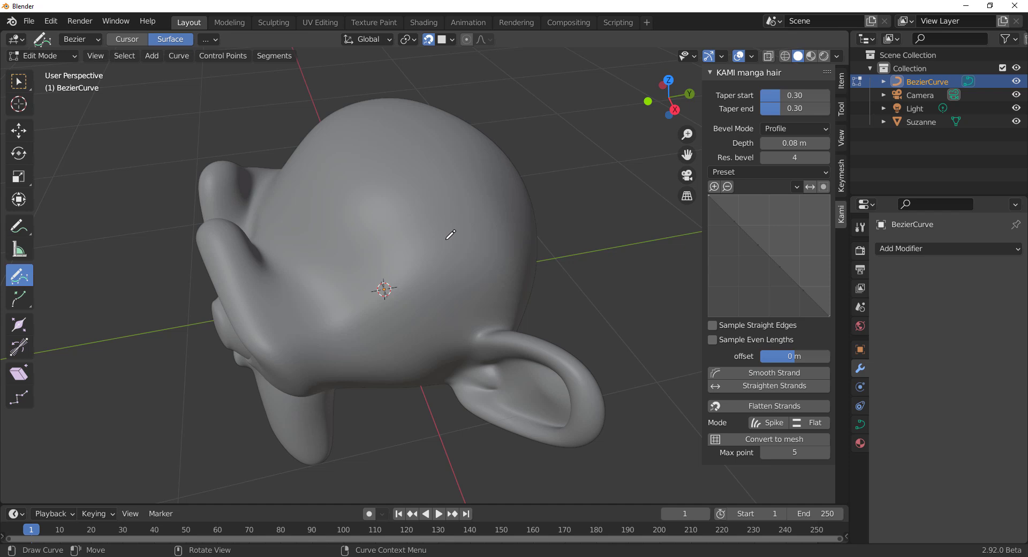
{"action": "mouse_move", "coordinate": [450, 234]}
{"action": "middle_mouse_down"}
{"action": "mouse_move", "coordinate": [439, 225]}
{"action": "mouse_move", "coordinate": [448, 204]}
{"action": "mouse_move", "coordinate": [466, 214]}
{"action": "mouse_move", "coordinate": [447, 219]}
{"action": "mouse_move", "coordinate": [420, 254]}
{"action": "middle_mouse_up"}
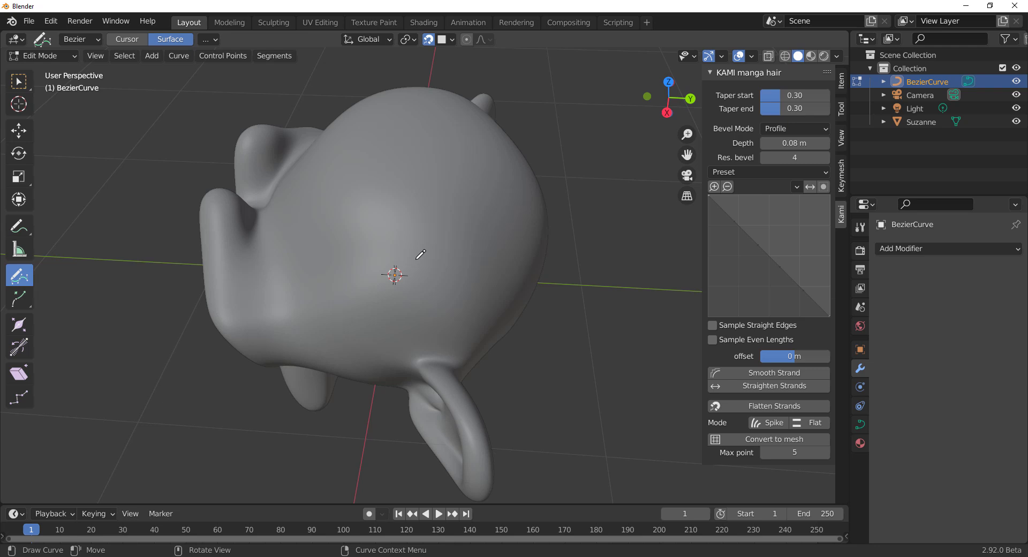
{"action": "mouse_move", "coordinate": [257, 234]}
{"action": "left_mouse_down"}
{"action": "mouse_move", "coordinate": [319, 225]}
{"action": "mouse_move", "coordinate": [459, 248]}
{"action": "mouse_move", "coordinate": [497, 281]}
{"action": "left_mouse_up"}
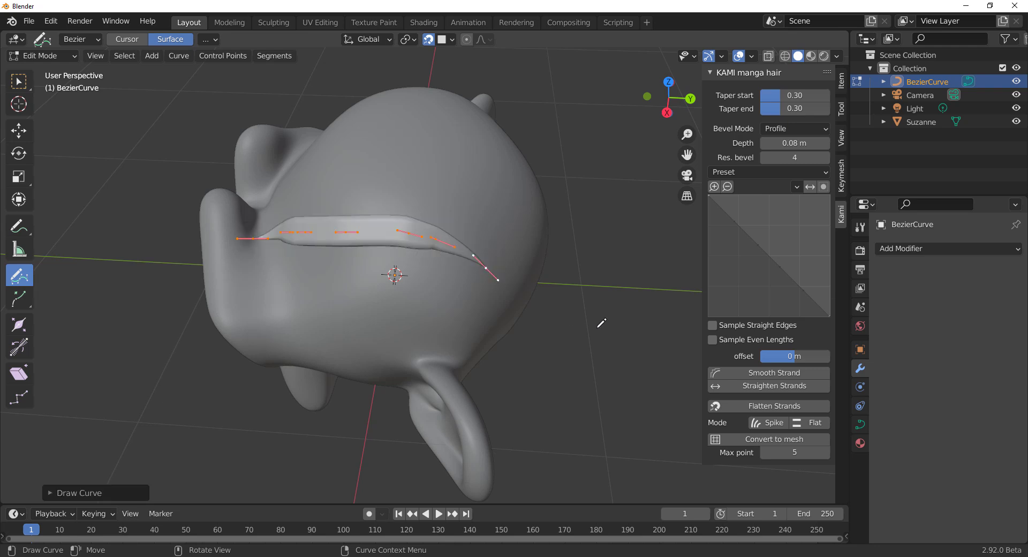
- Draw a row of strands on the head's left side, sweeping from the brow down toward the back
{"action": "mouse_move", "coordinate": [602, 321]}
{"action": "middle_mouse_down"}
{"action": "mouse_move", "coordinate": [518, 260]}
{"action": "mouse_move", "coordinate": [564, 245]}
{"action": "mouse_move", "coordinate": [541, 232]}
{"action": "mouse_move", "coordinate": [389, 231]}
{"action": "mouse_move", "coordinate": [569, 236]}
{"action": "mouse_move", "coordinate": [484, 227]}
{"action": "mouse_move", "coordinate": [576, 243]}
{"action": "mouse_move", "coordinate": [506, 231]}
{"action": "mouse_move", "coordinate": [517, 263]}
{"action": "middle_mouse_up"}
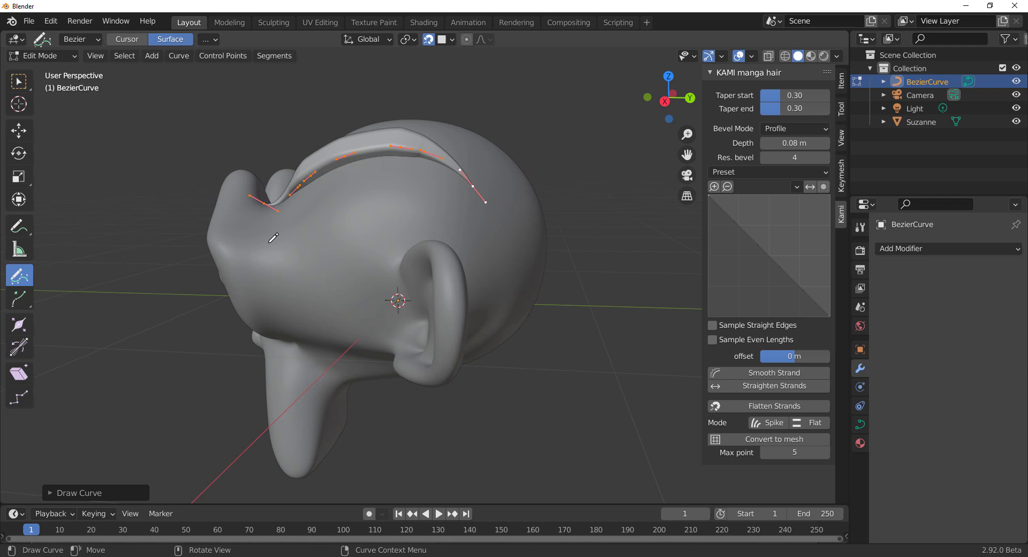
{"action": "mouse_move", "coordinate": [273, 237]}
{"action": "middle_mouse_down"}
{"action": "mouse_move", "coordinate": [484, 278]}
{"action": "mouse_move", "coordinate": [339, 233]}
{"action": "middle_mouse_up"}
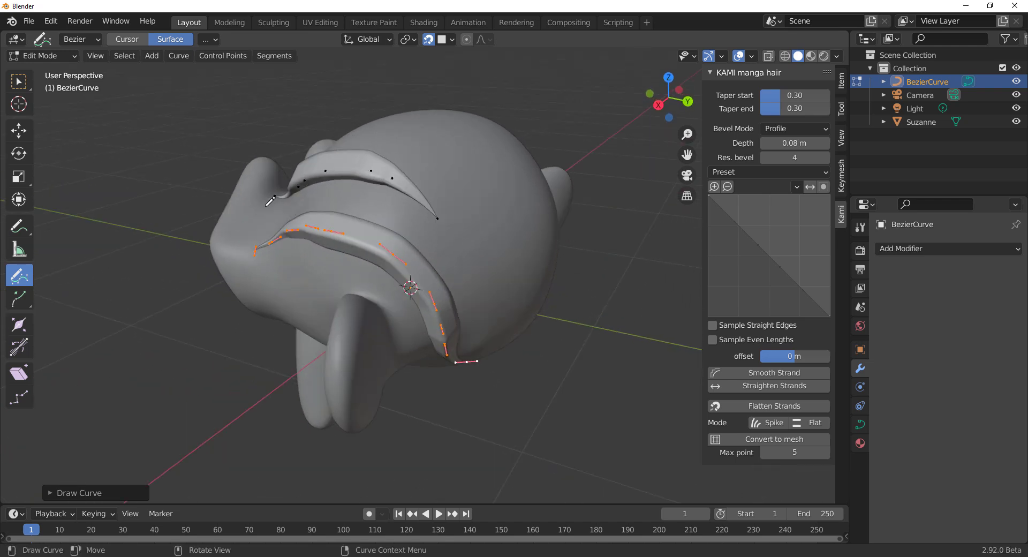
{"action": "mouse_move", "coordinate": [299, 207]}
{"action": "left_mouse_down"}
{"action": "mouse_move", "coordinate": [377, 216]}
{"action": "mouse_move", "coordinate": [450, 272]}
{"action": "left_mouse_up"}
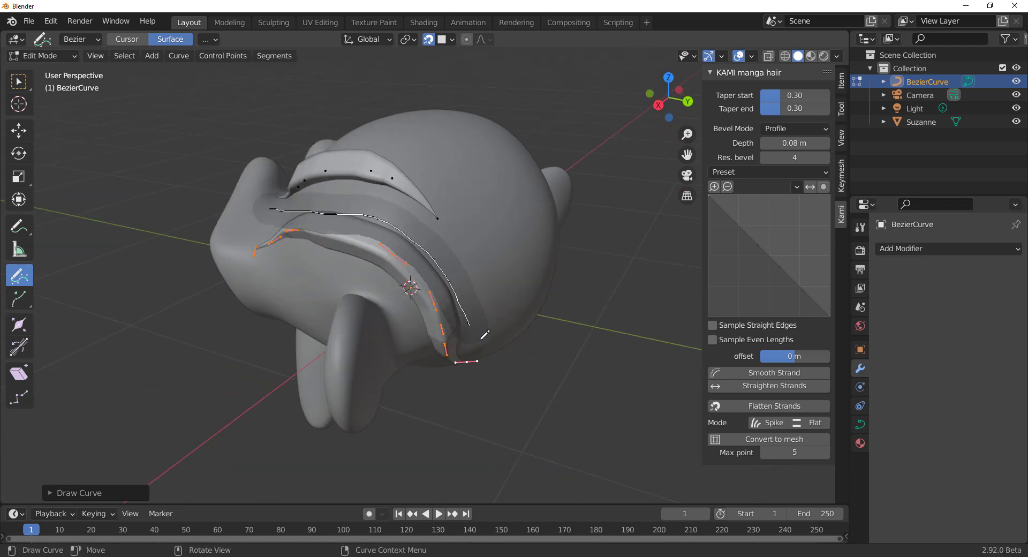
{"action": "left_click_drag", "start_coordinate": [481, 339], "coordinate": [482, 341]}
{"action": "mouse_move", "coordinate": [290, 190]}
{"action": "middle_mouse_down"}
{"action": "mouse_move", "coordinate": [248, 197]}
{"action": "mouse_move", "coordinate": [290, 204]}
{"action": "middle_mouse_up"}
{"action": "mouse_move", "coordinate": [292, 202]}
{"action": "left_mouse_down"}
{"action": "mouse_move", "coordinate": [425, 252]}
{"action": "mouse_move", "coordinate": [487, 336]}
{"action": "left_mouse_up"}
{"action": "middle_click_drag", "start_coordinate": [486, 337], "coordinate": [356, 202]}
{"action": "mouse_move", "coordinate": [338, 201]}
{"action": "left_mouse_down"}
{"action": "mouse_move", "coordinate": [384, 179]}
{"action": "mouse_move", "coordinate": [482, 183]}
{"action": "mouse_move", "coordinate": [519, 198]}
{"action": "left_mouse_up"}
- Draw strands down the head behind the left ear, and more in front of the ear across the temple
{"action": "middle_click_drag", "start_coordinate": [533, 304], "coordinate": [434, 277]}
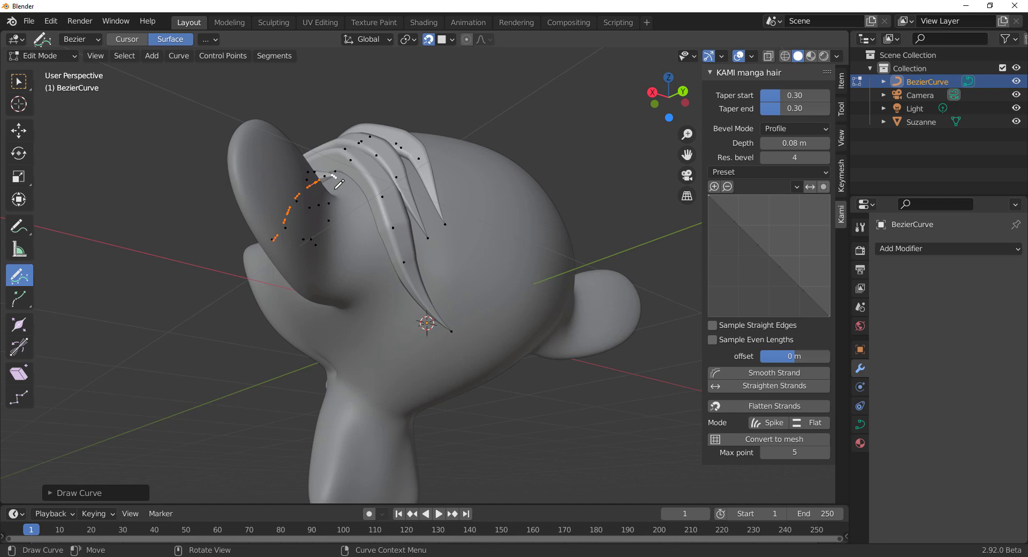
{"action": "mouse_move", "coordinate": [337, 176]}
{"action": "left_mouse_down"}
{"action": "mouse_move", "coordinate": [345, 228]}
{"action": "mouse_move", "coordinate": [418, 342]}
{"action": "left_mouse_up"}
{"action": "mouse_move", "coordinate": [418, 343]}
{"action": "middle_mouse_down"}
{"action": "mouse_move", "coordinate": [453, 293]}
{"action": "mouse_move", "coordinate": [451, 203]}
{"action": "middle_mouse_up"}
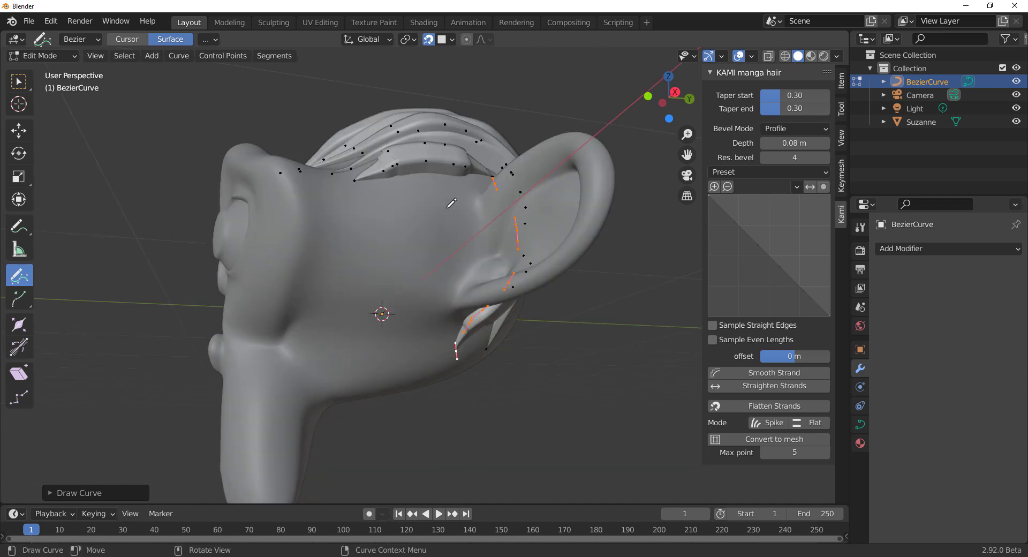
{"action": "mouse_move", "coordinate": [479, 190]}
{"action": "left_mouse_down"}
{"action": "mouse_move", "coordinate": [438, 276]}
{"action": "mouse_move", "coordinate": [383, 338]}
{"action": "left_mouse_up"}
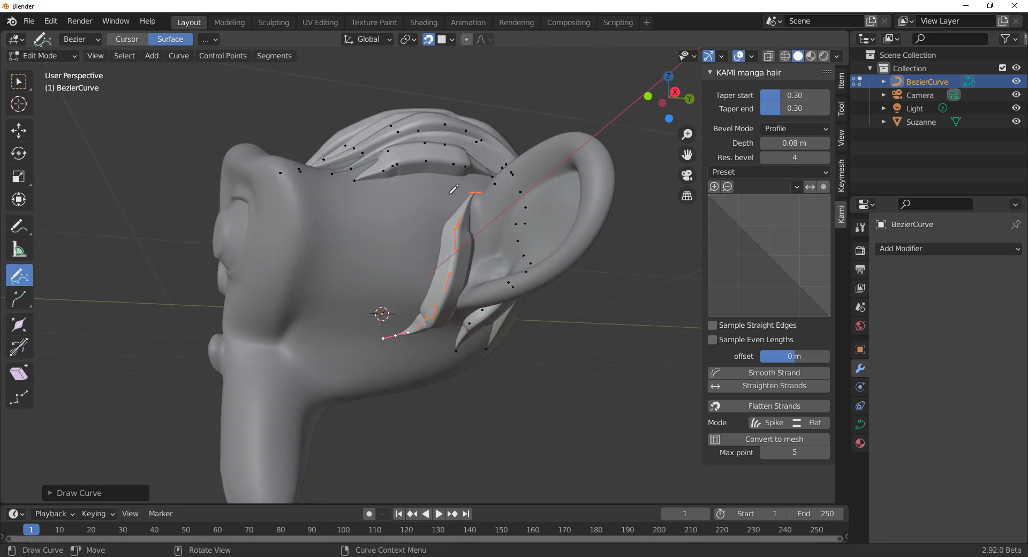
{"action": "left_click_drag", "start_coordinate": [458, 187], "coordinate": [399, 322]}
{"action": "mouse_move", "coordinate": [339, 210]}
{"action": "left_mouse_down"}
{"action": "mouse_move", "coordinate": [392, 184]}
{"action": "mouse_move", "coordinate": [485, 172]}
{"action": "left_mouse_up"}
- Draw strands on the head's right side, from the brow back toward the ear and down the temple
{"action": "mouse_move", "coordinate": [541, 171]}
{"action": "middle_mouse_down"}
{"action": "mouse_move", "coordinate": [277, 275]}
{"action": "mouse_move", "coordinate": [502, 298]}
{"action": "mouse_move", "coordinate": [576, 241]}
{"action": "middle_mouse_up"}
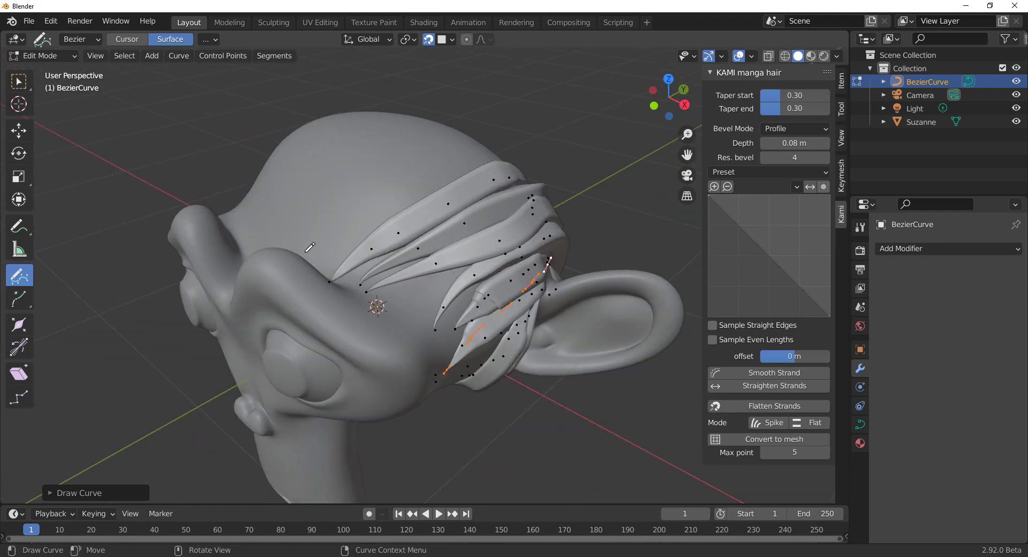
{"action": "middle_click_drag", "start_coordinate": [309, 247], "coordinate": [532, 244]}
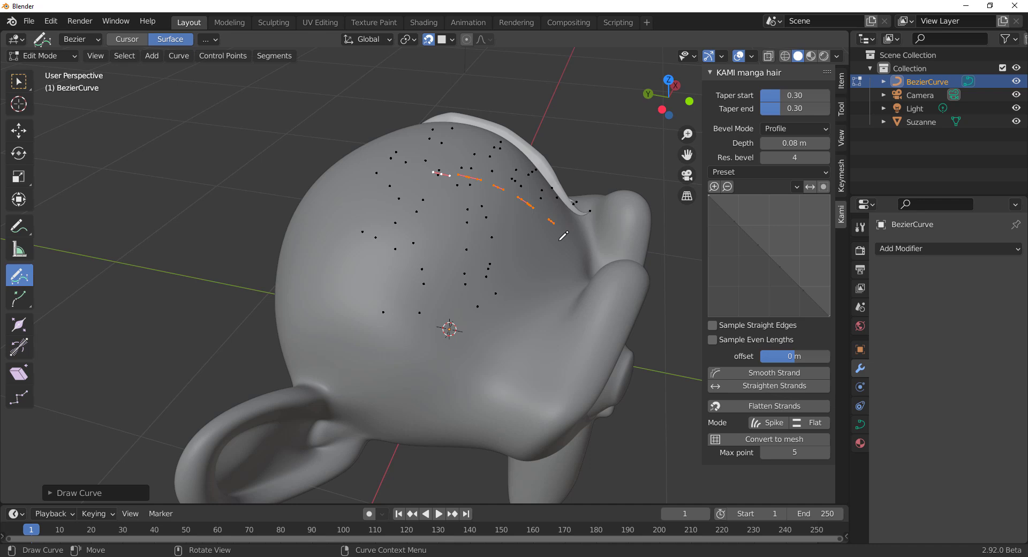
{"action": "mouse_move", "coordinate": [558, 230]}
{"action": "left_mouse_down"}
{"action": "mouse_move", "coordinate": [467, 355]}
{"action": "mouse_move", "coordinate": [267, 392]}
{"action": "left_mouse_up"}
{"action": "middle_click_drag", "start_coordinate": [444, 331], "coordinate": [446, 281]}
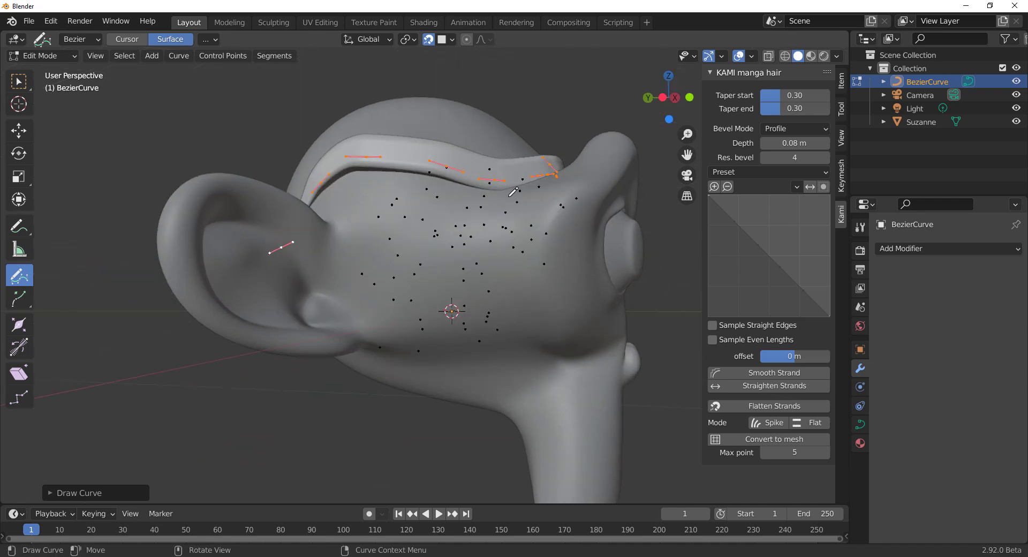
{"action": "mouse_move", "coordinate": [535, 184]}
{"action": "left_mouse_down"}
{"action": "mouse_move", "coordinate": [489, 199]}
{"action": "mouse_move", "coordinate": [317, 214]}
{"action": "left_mouse_up"}
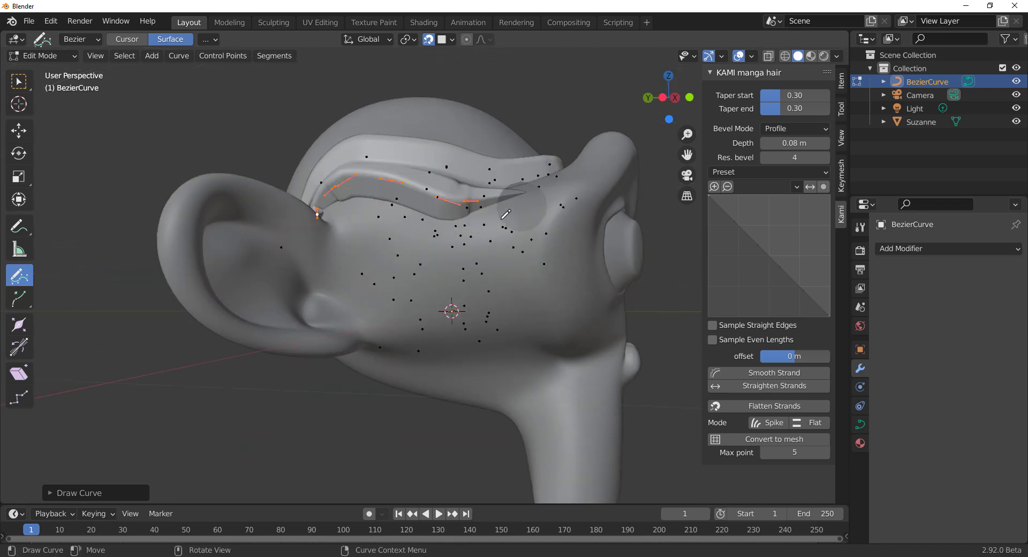
{"action": "left_click_drag", "start_coordinate": [539, 200], "coordinate": [449, 366]}
{"action": "left_click_drag", "start_coordinate": [485, 208], "coordinate": [390, 369]}
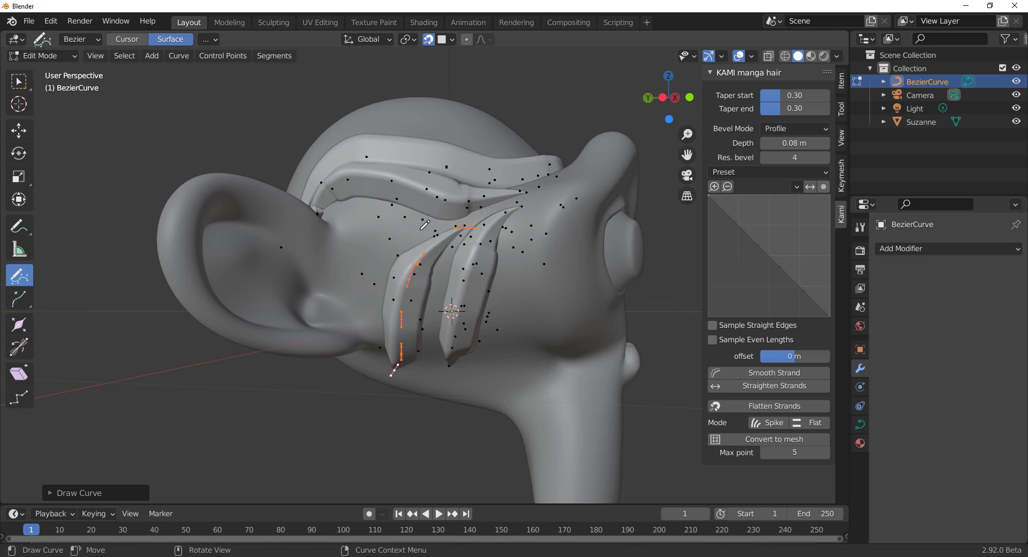
{"action": "left_click_drag", "start_coordinate": [428, 225], "coordinate": [326, 205]}
- Draw two long strands on the right side, running over and behind the right ear to the back of the head
{"action": "mouse_move", "coordinate": [360, 192]}
{"action": "middle_mouse_down"}
{"action": "mouse_move", "coordinate": [437, 288]}
{"action": "mouse_move", "coordinate": [574, 224]}
{"action": "middle_mouse_up"}
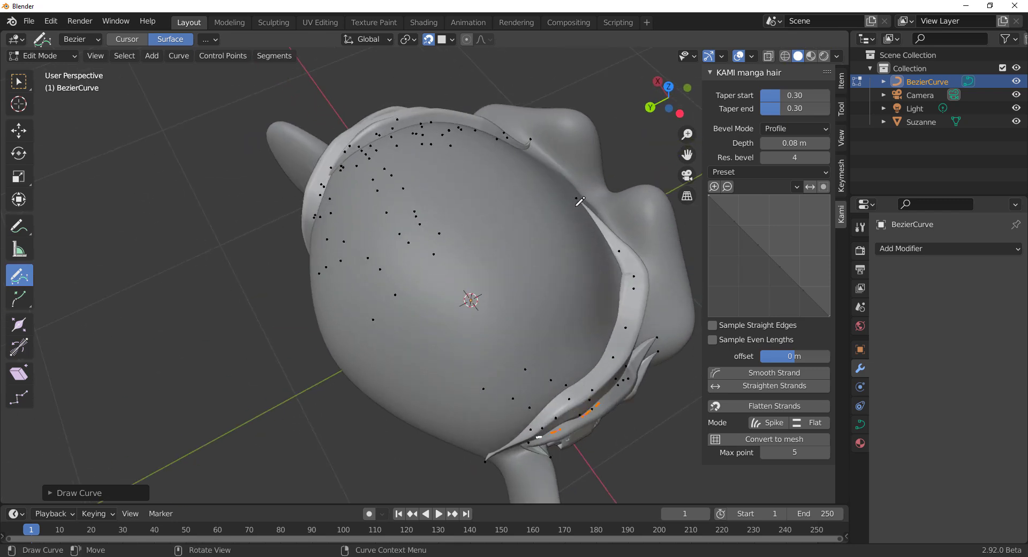
{"action": "mouse_move", "coordinate": [580, 201]}
{"action": "left_mouse_down"}
{"action": "mouse_move", "coordinate": [611, 252]}
{"action": "mouse_move", "coordinate": [546, 412]}
{"action": "mouse_move", "coordinate": [454, 459]}
{"action": "left_mouse_up"}
{"action": "middle_click_drag", "start_coordinate": [454, 460], "coordinate": [548, 249]}
{"action": "mouse_move", "coordinate": [576, 212]}
{"action": "left_mouse_down"}
{"action": "mouse_move", "coordinate": [547, 320]}
{"action": "mouse_move", "coordinate": [517, 352]}
{"action": "left_mouse_up"}
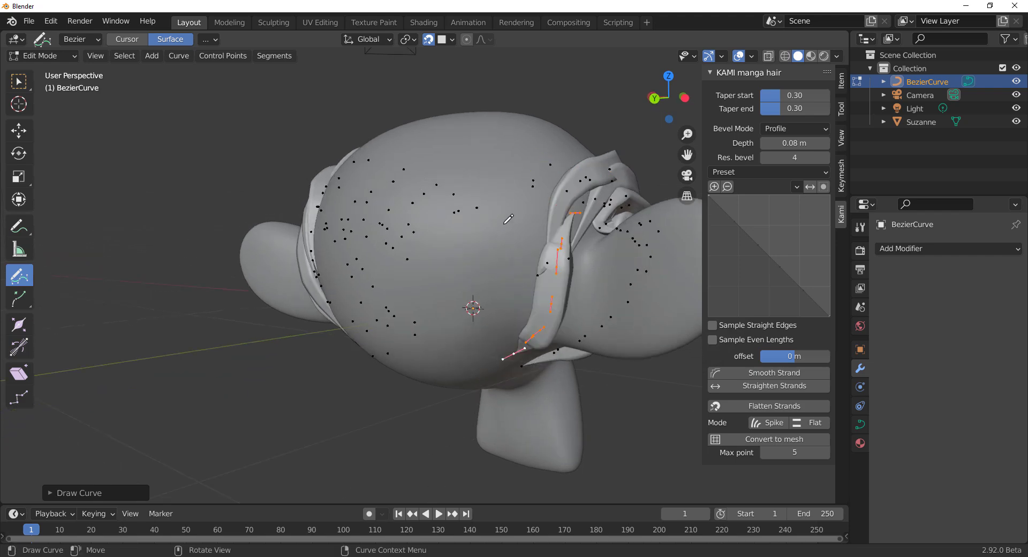
- Draw two overlapping strands along the left of the crown, above the existing side strands and toward the back
{"action": "mouse_move", "coordinate": [501, 228]}
{"action": "middle_mouse_down"}
{"action": "mouse_move", "coordinate": [400, 271]}
{"action": "mouse_move", "coordinate": [280, 199]}
{"action": "mouse_move", "coordinate": [360, 198]}
{"action": "mouse_move", "coordinate": [348, 247]}
{"action": "mouse_move", "coordinate": [296, 292]}
{"action": "middle_mouse_up"}
{"action": "mouse_move", "coordinate": [277, 292]}
{"action": "left_mouse_down"}
{"action": "mouse_move", "coordinate": [423, 212]}
{"action": "mouse_move", "coordinate": [503, 217]}
{"action": "left_mouse_up"}
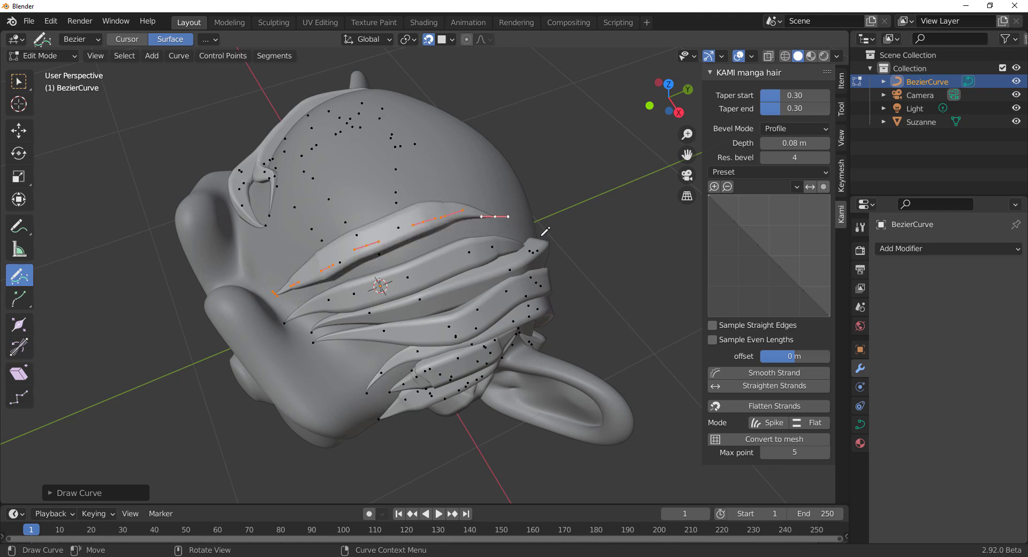
{"action": "middle_click_drag", "start_coordinate": [503, 217], "coordinate": [382, 203]}
{"action": "mouse_move", "coordinate": [385, 199]}
{"action": "left_mouse_down"}
{"action": "mouse_move", "coordinate": [506, 281]}
{"action": "mouse_move", "coordinate": [511, 300]}
{"action": "left_mouse_up"}
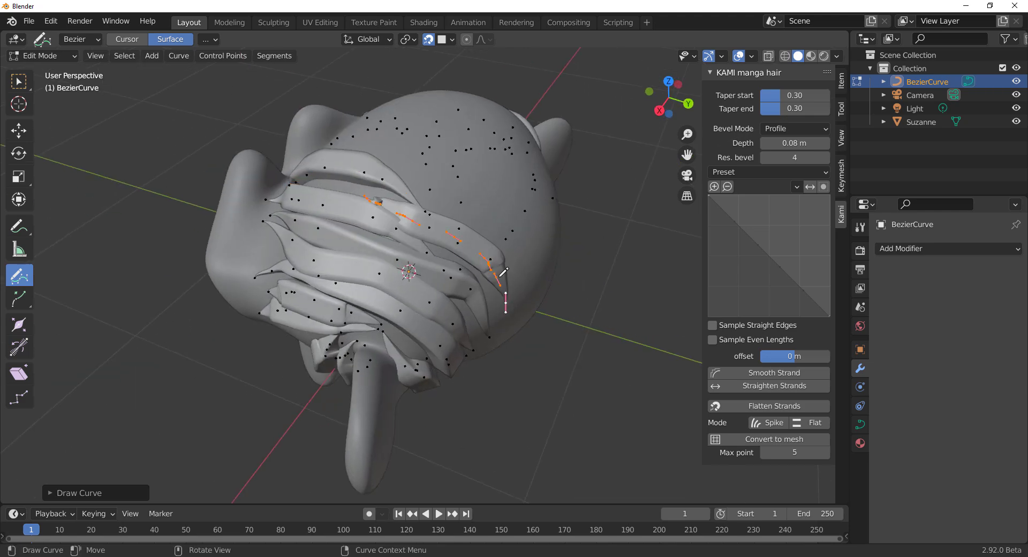
- Draw two strands down the back of the head, and set the taper start to 0.18 and taper end to 0.19
{"action": "middle_click_drag", "start_coordinate": [511, 300], "coordinate": [456, 194]}
{"action": "left_click_drag", "start_coordinate": [464, 185], "coordinate": [479, 332]}
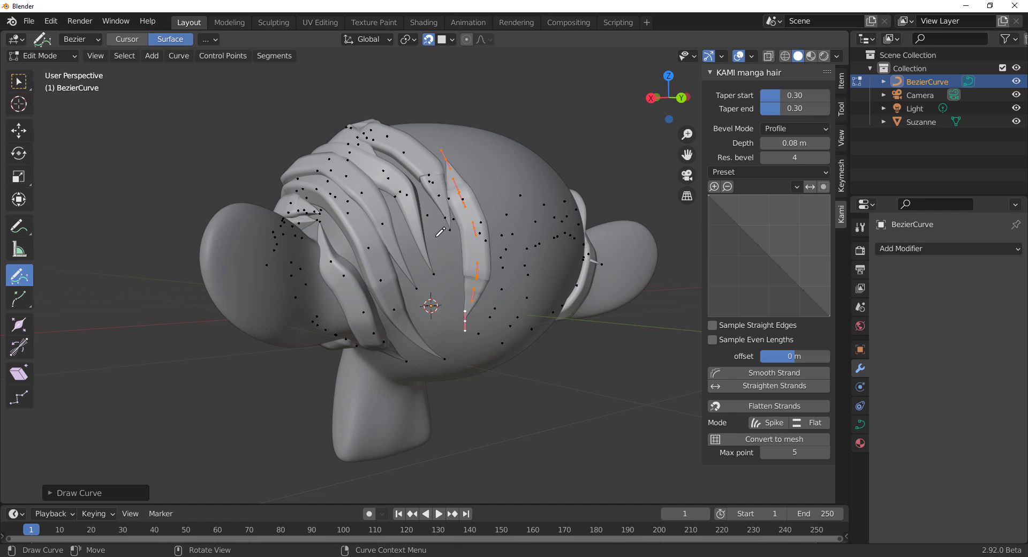
{"action": "left_click_drag", "start_coordinate": [450, 235], "coordinate": [463, 347]}
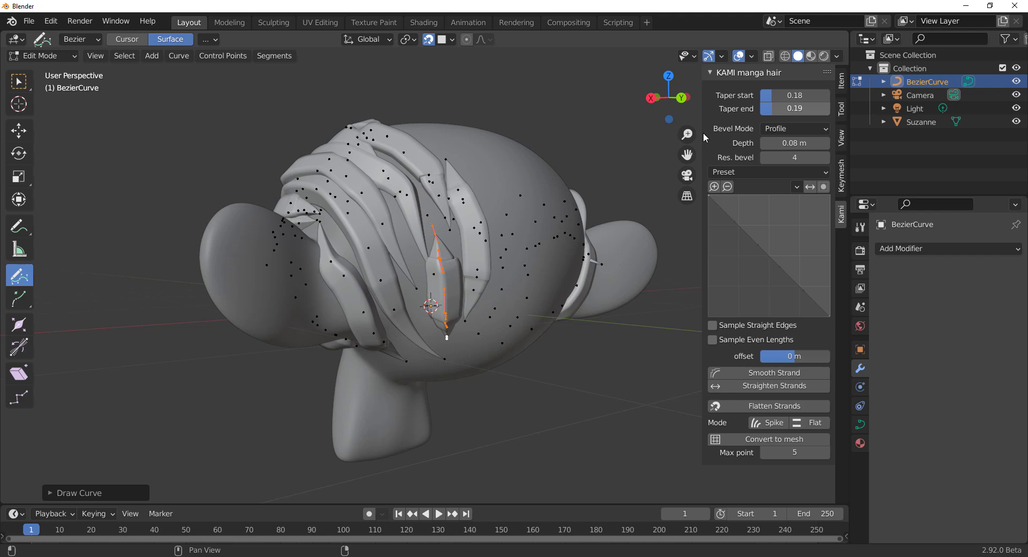
- Draw two more long strands from the forehead over the bare crown, beside the left-side hair
{"action": "middle_click_drag", "start_coordinate": [373, 148], "coordinate": [445, 233]}
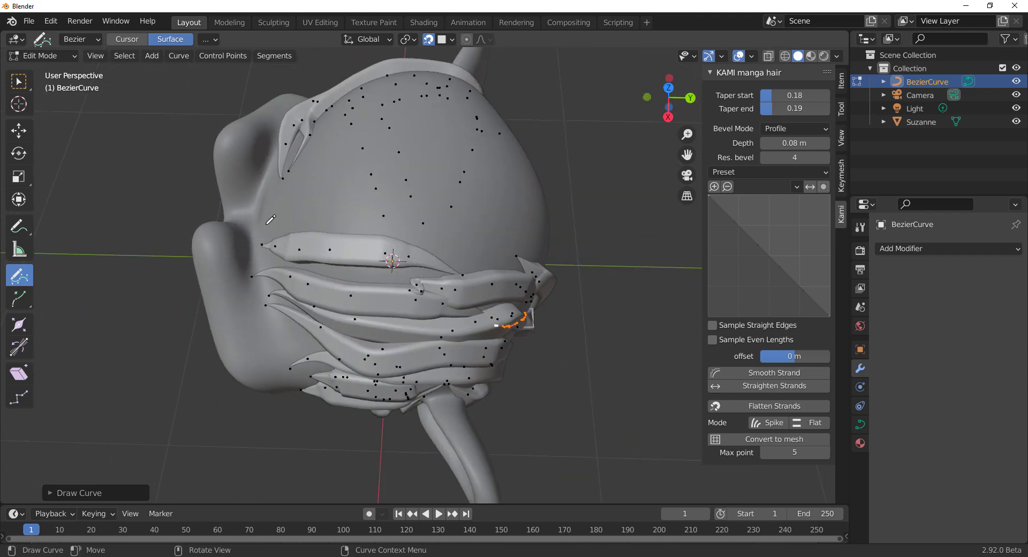
{"action": "mouse_move", "coordinate": [271, 219]}
{"action": "left_mouse_down"}
{"action": "mouse_move", "coordinate": [375, 185]}
{"action": "mouse_move", "coordinate": [536, 230]}
{"action": "left_mouse_up"}
{"action": "middle_click_drag", "start_coordinate": [535, 230], "coordinate": [441, 185]}
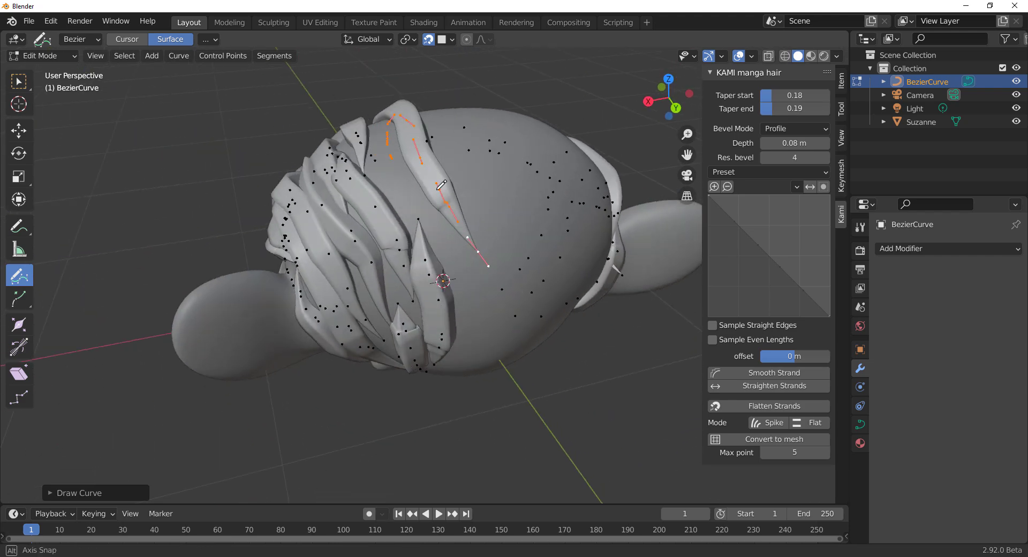
{"action": "left_click_drag", "start_coordinate": [381, 122], "coordinate": [474, 308]}
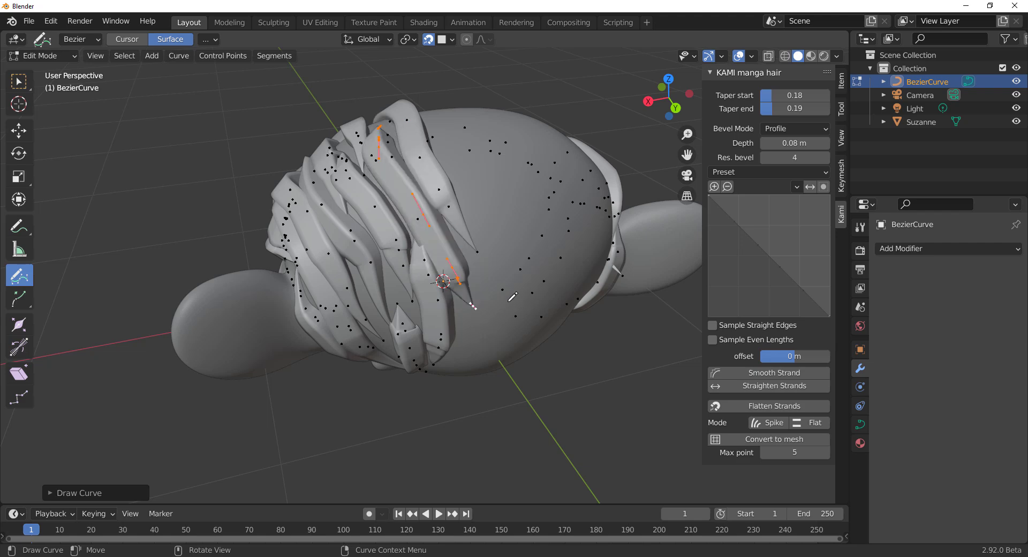
{"action": "middle_click_drag", "start_coordinate": [512, 296], "coordinate": [443, 251]}
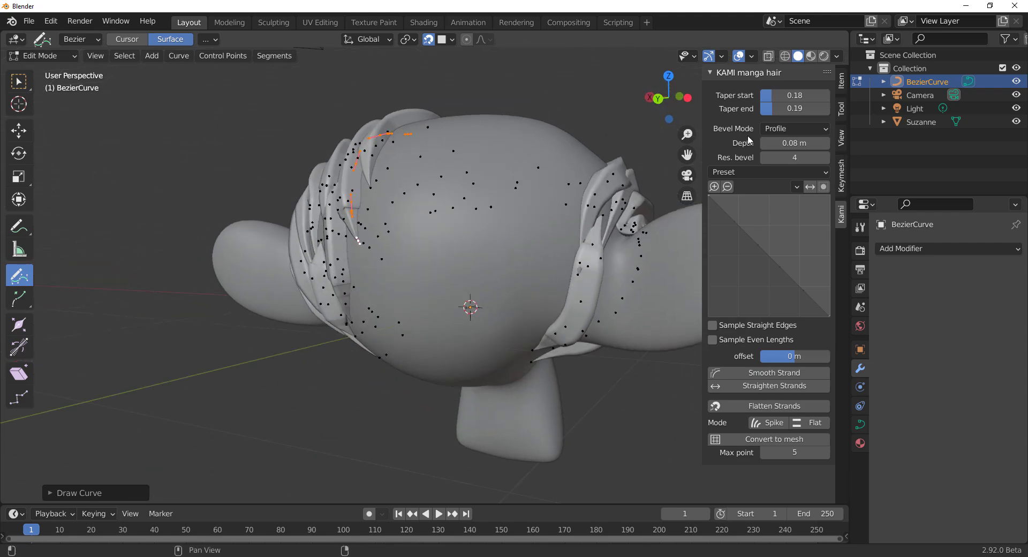
- Try the Round and Object bevel modes on the hair strands and return to Profile
{"action": "left_click", "coordinate": [782, 129]}
{"action": "left_click", "coordinate": [776, 144]}
{"action": "middle_click_drag", "start_coordinate": [616, 224], "coordinate": [509, 228]}
{"action": "left_click", "coordinate": [797, 129]}
{"action": "left_click", "coordinate": [792, 157]}
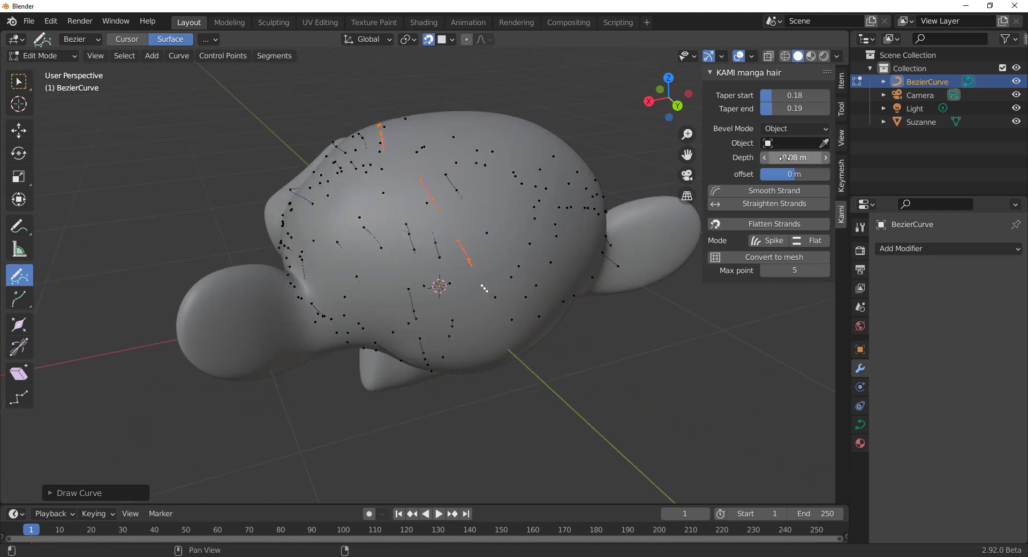
{"action": "middle_click_drag", "start_coordinate": [482, 294], "coordinate": [712, 274]}
{"action": "left_click", "coordinate": [794, 129]}
{"action": "left_click", "coordinate": [794, 173]}
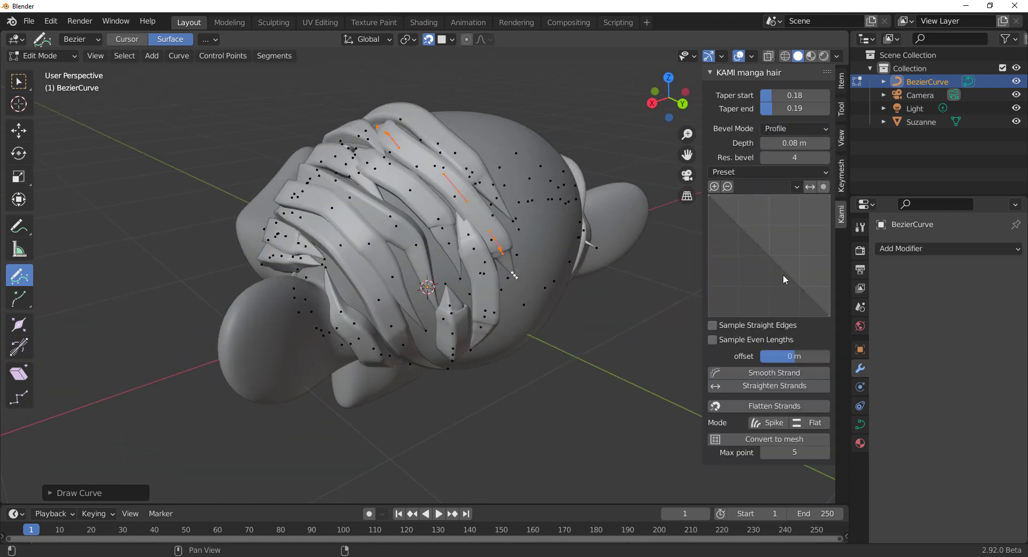
- Try convex, deeply concave and slightly concave shapes for the strands' bevel profile curve
{"action": "left_click_drag", "start_coordinate": [779, 267], "coordinate": [806, 231]}
{"action": "mouse_move", "coordinate": [578, 301]}
{"action": "middle_mouse_down"}
{"action": "mouse_move", "coordinate": [522, 287]}
{"action": "mouse_move", "coordinate": [643, 279]}
{"action": "middle_mouse_up"}
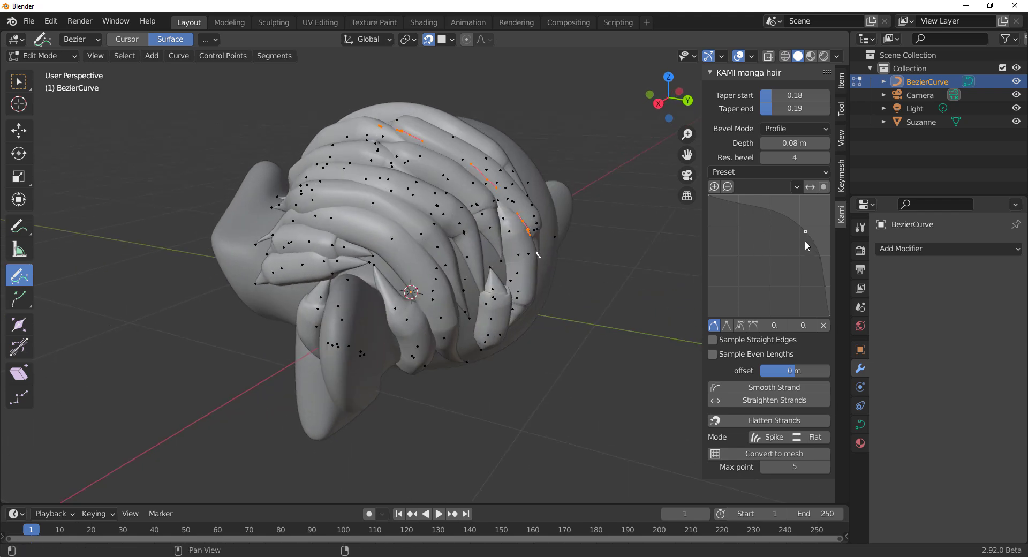
{"action": "left_click_drag", "start_coordinate": [805, 232], "coordinate": [743, 308]}
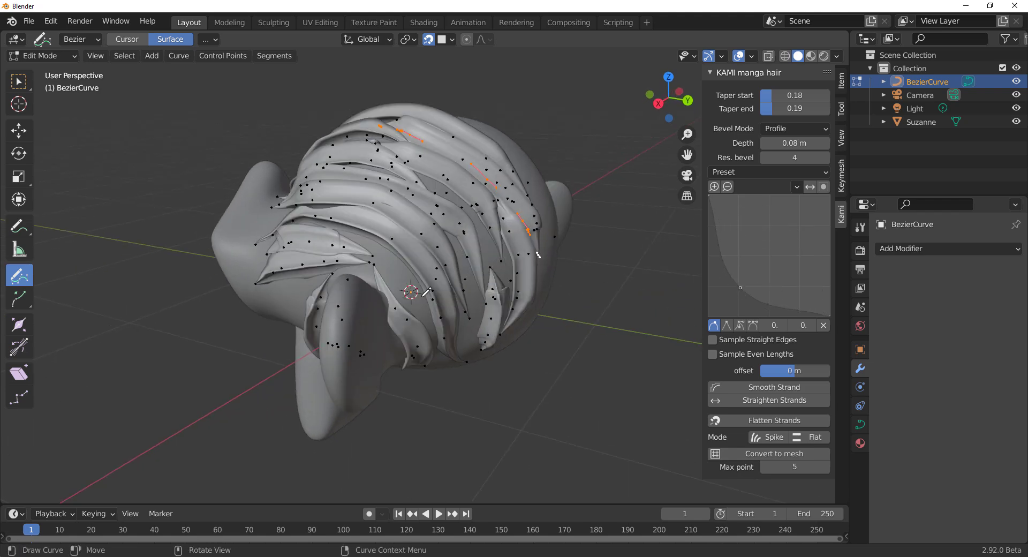
{"action": "middle_click_drag", "start_coordinate": [639, 294], "coordinate": [661, 296]}
{"action": "left_click_drag", "start_coordinate": [747, 292], "coordinate": [773, 274]}
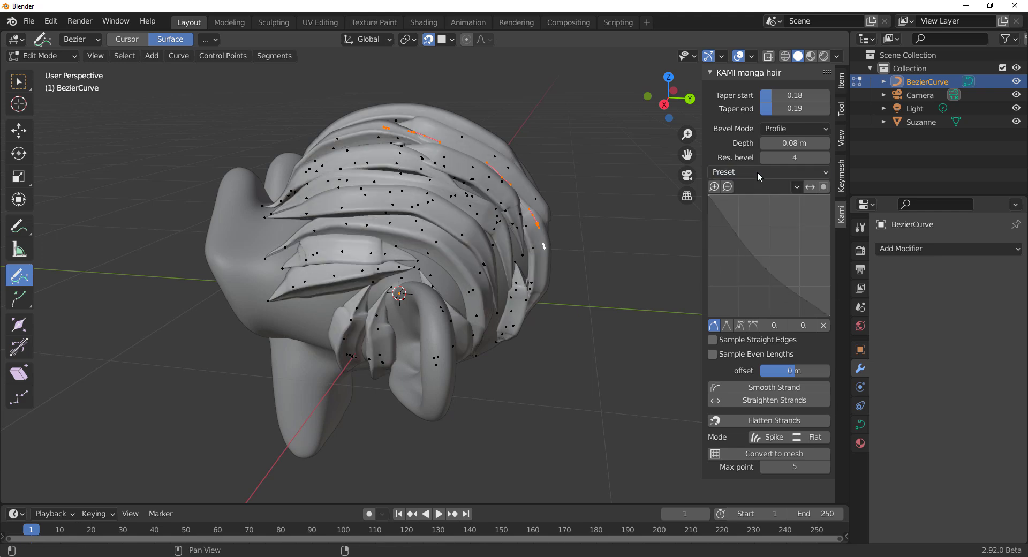
- Compare the Support Loops, Cornice Molding and Steps profile presets on the strands and settle on Support Loops
{"action": "left_click", "coordinate": [757, 171]}
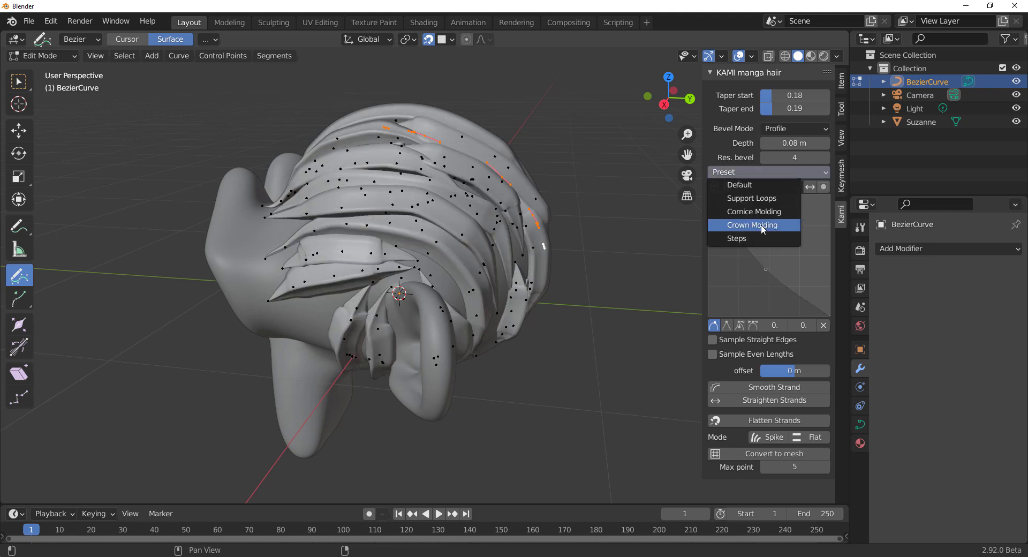
{"action": "left_click", "coordinate": [767, 199]}
{"action": "middle_click_drag", "start_coordinate": [592, 244], "coordinate": [530, 284]}
{"action": "left_click", "coordinate": [756, 170]}
{"action": "left_click", "coordinate": [757, 211]}
{"action": "left_click", "coordinate": [776, 172]}
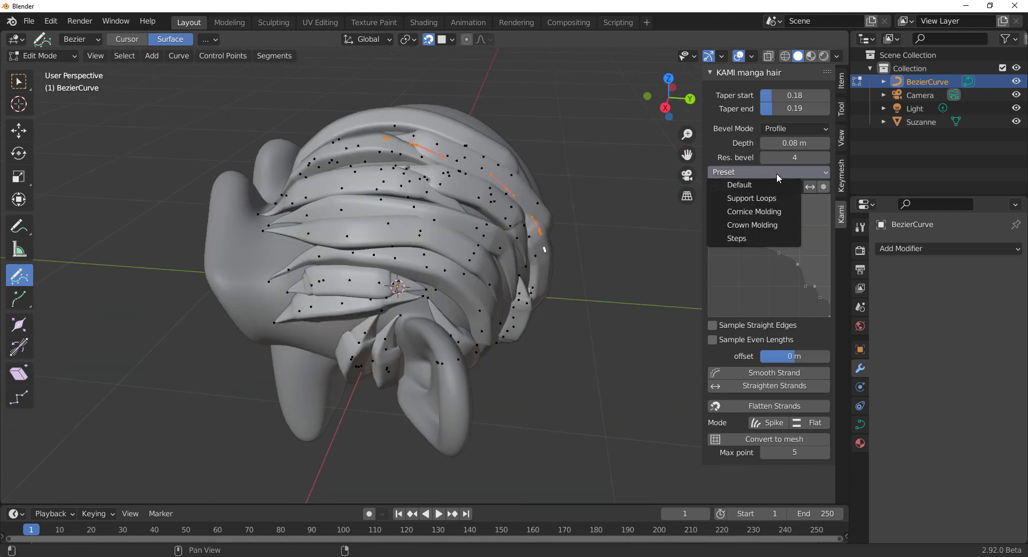
{"action": "left_click", "coordinate": [758, 237]}
{"action": "middle_click_drag", "start_coordinate": [615, 236], "coordinate": [469, 232]}
{"action": "left_click", "coordinate": [782, 172]}
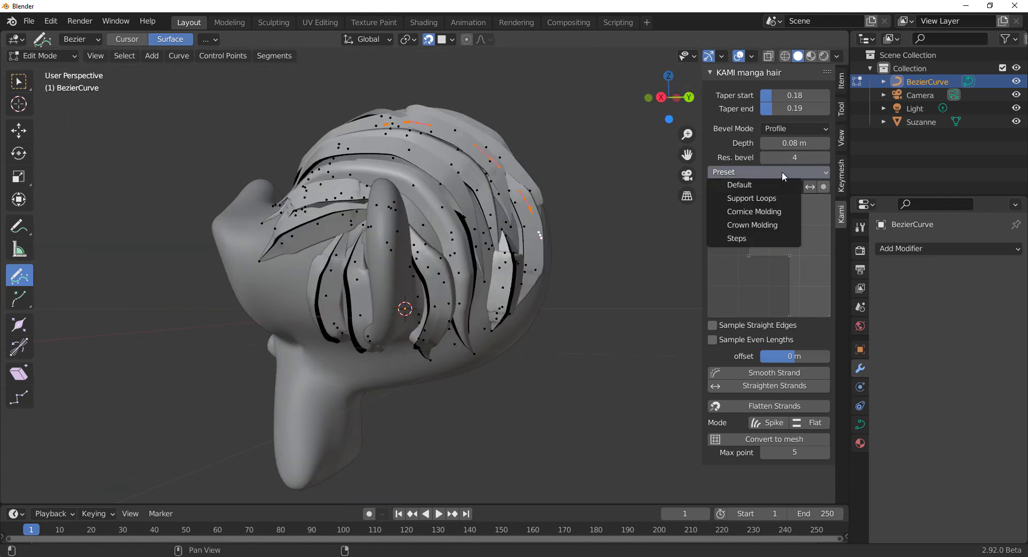
{"action": "left_click", "coordinate": [761, 199]}
- Draw two long strands over the bare crown toward the back of the head
{"action": "middle_click_drag", "start_coordinate": [642, 268], "coordinate": [371, 289]}
{"action": "middle_click_drag", "start_coordinate": [432, 356], "coordinate": [488, 295]}
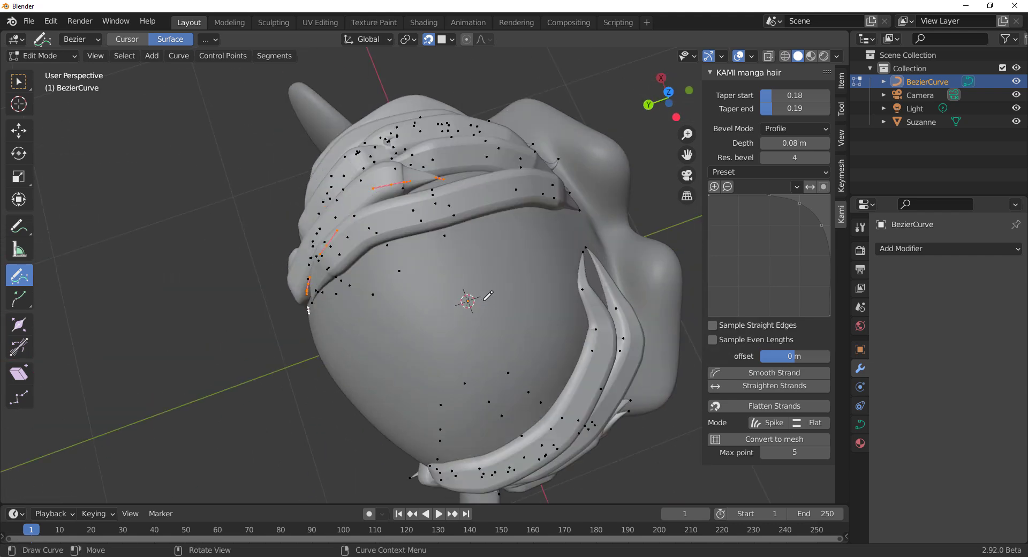
{"action": "scroll", "coordinate": [553, 239], "scroll_direction": "down", "scroll_amount": 2}
{"action": "mouse_move", "coordinate": [520, 235]}
{"action": "left_mouse_down"}
{"action": "mouse_move", "coordinate": [375, 289]}
{"action": "mouse_move", "coordinate": [347, 320]}
{"action": "left_mouse_up"}
{"action": "middle_click_drag", "start_coordinate": [347, 320], "coordinate": [476, 212]}
{"action": "mouse_move", "coordinate": [497, 190]}
{"action": "left_mouse_down"}
{"action": "mouse_move", "coordinate": [388, 262]}
{"action": "mouse_move", "coordinate": [376, 357]}
{"action": "left_mouse_up"}
- Move the control point near the lower end of the newest strand downward with the Move tool
{"action": "mouse_move", "coordinate": [411, 353]}
{"action": "middle_mouse_down"}
{"action": "mouse_move", "coordinate": [504, 272]}
{"action": "mouse_move", "coordinate": [75, 247]}
{"action": "middle_mouse_up"}
{"action": "scroll", "coordinate": [499, 281], "scroll_direction": "up", "scroll_amount": 2}
{"action": "left_click", "coordinate": [20, 130]}
{"action": "middle_click_drag", "start_coordinate": [59, 167], "coordinate": [393, 288]}
{"action": "scroll", "coordinate": [394, 288], "scroll_direction": "up", "scroll_amount": 4}
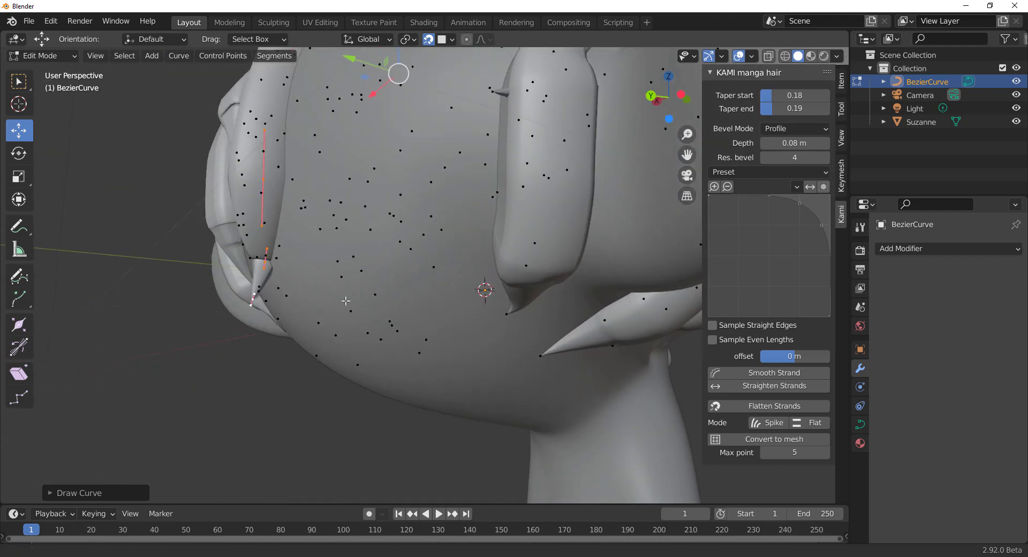
{"action": "left_click", "coordinate": [270, 256]}
{"action": "middle_click_drag", "start_coordinate": [271, 256], "coordinate": [590, 278]}
{"action": "left_click_drag", "start_coordinate": [582, 261], "coordinate": [522, 356]}
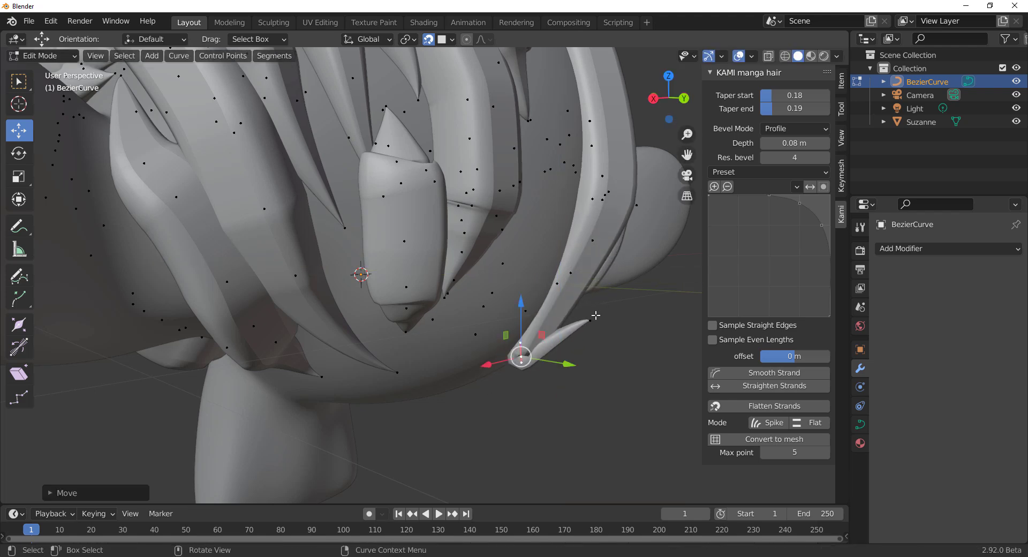
- Move the tip of that strand down and inward so it tapers toward the nape
{"action": "middle_click_drag", "start_coordinate": [586, 344], "coordinate": [604, 362]}
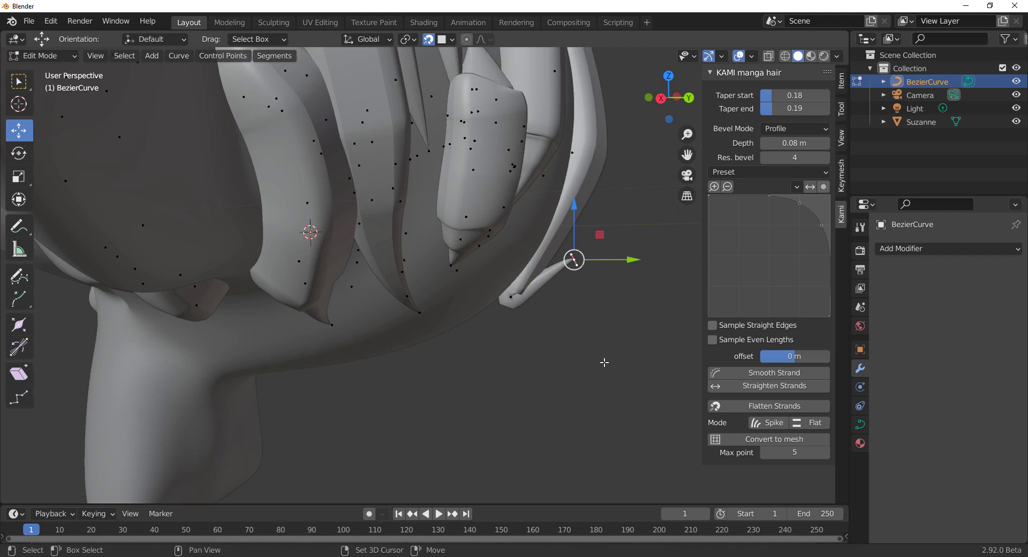
{"action": "left_click_drag", "start_coordinate": [599, 235], "coordinate": [434, 342]}
{"action": "middle_click_drag", "start_coordinate": [445, 357], "coordinate": [230, 335]}
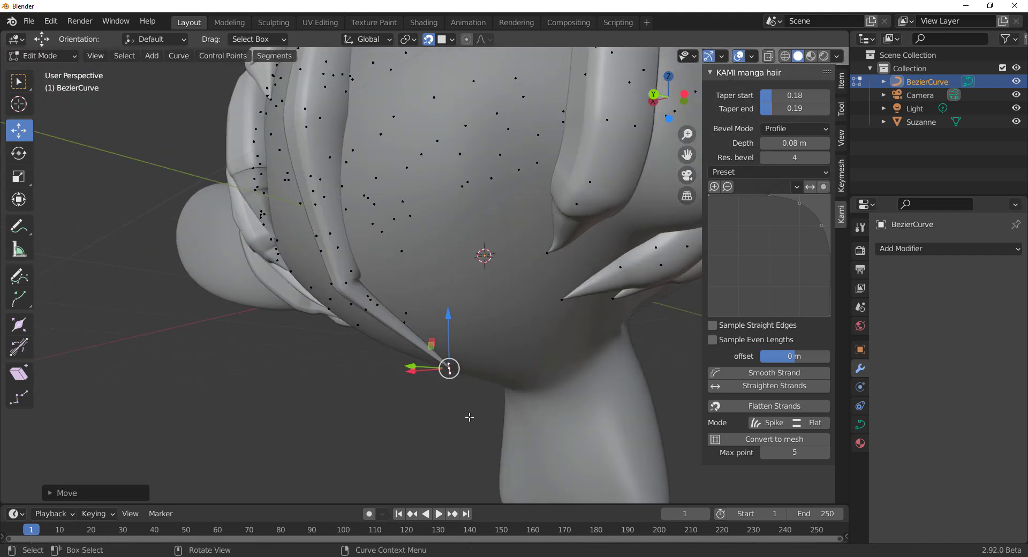
{"action": "middle_click_drag", "start_coordinate": [468, 417], "coordinate": [479, 339], "text": "ctrl"}
{"action": "left_click_drag", "start_coordinate": [479, 339], "coordinate": [528, 366]}
{"action": "left_click_drag", "start_coordinate": [464, 341], "coordinate": [487, 351]}
{"action": "middle_click_drag", "start_coordinate": [487, 348], "coordinate": [517, 255]}
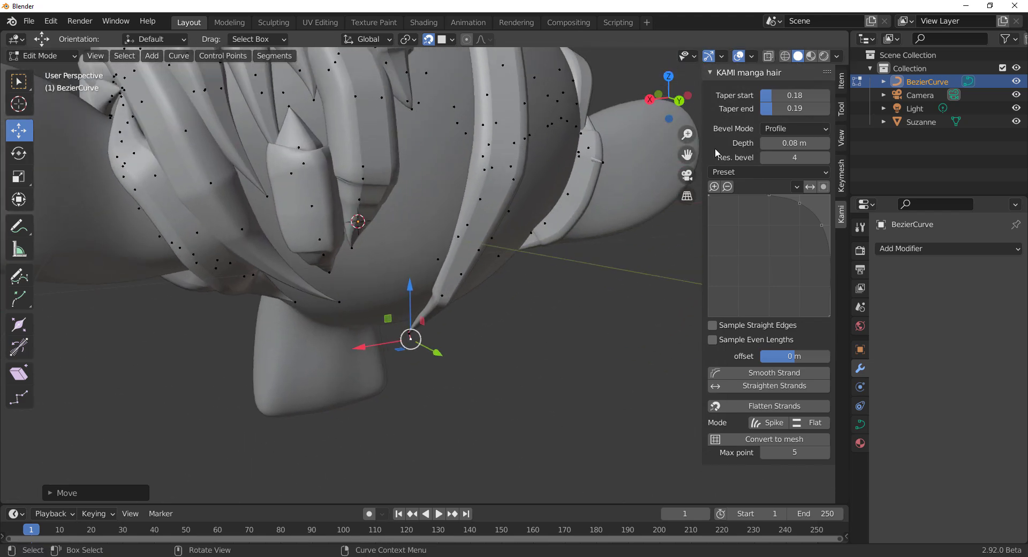
- Set the curve edit mode handle display in the viewport overlays to Selected
{"action": "left_click", "coordinate": [722, 56]}
{"action": "left_click", "coordinate": [723, 56]}
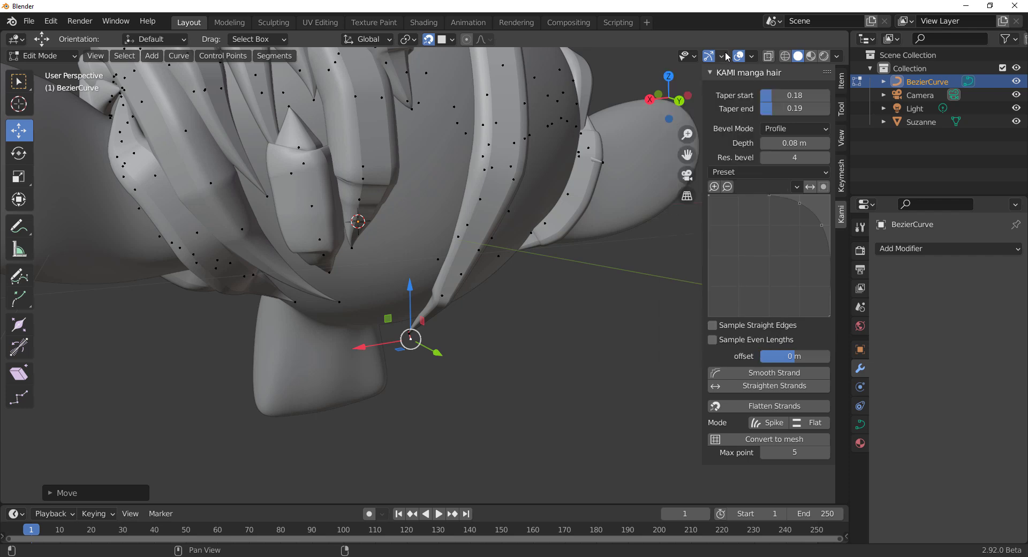
{"action": "left_click", "coordinate": [752, 56]}
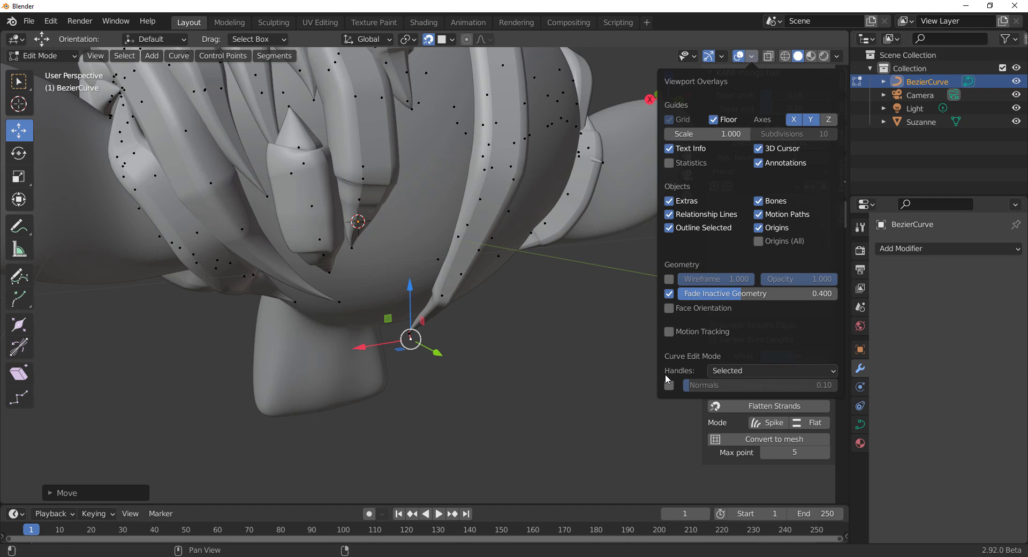
{"action": "left_click", "coordinate": [738, 370]}
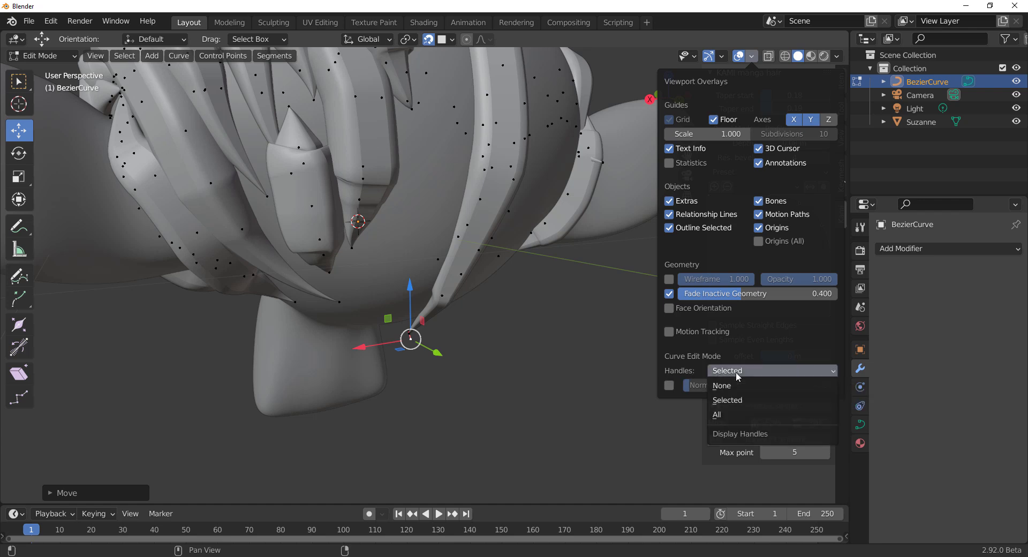
{"action": "left_click", "coordinate": [727, 399]}
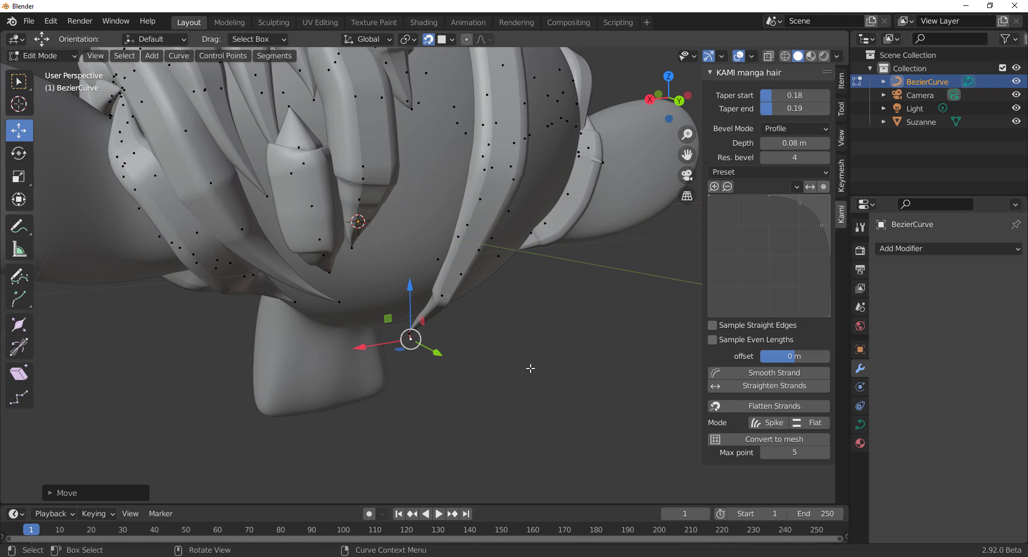
- Draw two more long strands over the remaining bare crown, running from the forehead side down the back of the head
{"action": "middle_click_drag", "start_coordinate": [530, 368], "coordinate": [429, 374]}
{"action": "scroll", "coordinate": [466, 342], "scroll_direction": "down", "scroll_amount": 4}
{"action": "scroll", "coordinate": [428, 374], "scroll_direction": "down", "scroll_amount": 1}
{"action": "middle_click_drag", "start_coordinate": [502, 359], "coordinate": [451, 381], "text": "shift"}
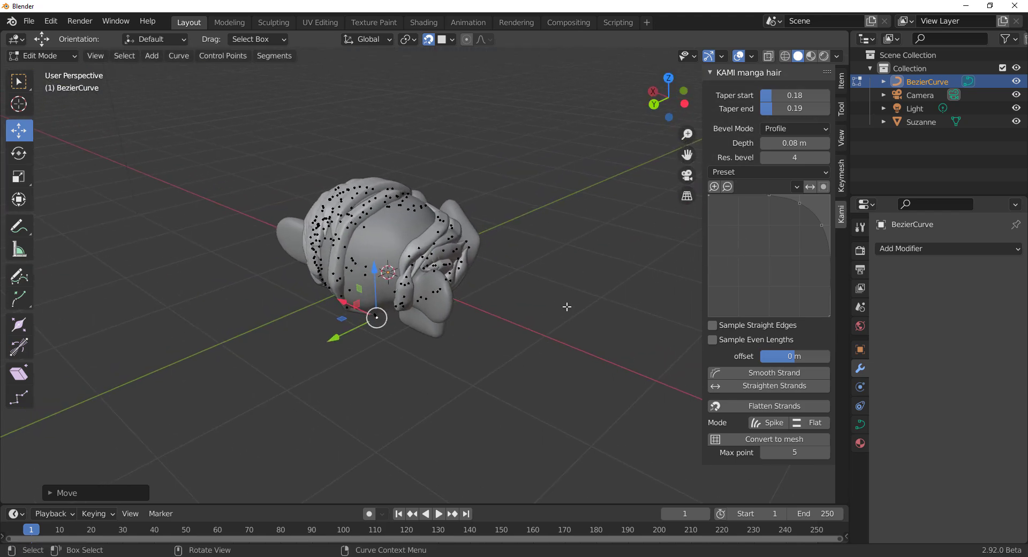
{"action": "mouse_move", "coordinate": [505, 331]}
{"action": "middle_mouse_down"}
{"action": "mouse_move", "coordinate": [479, 341]}
{"action": "mouse_move", "coordinate": [533, 359]}
{"action": "middle_mouse_up"}
{"action": "left_click_drag", "start_coordinate": [409, 152], "coordinate": [263, 280]}
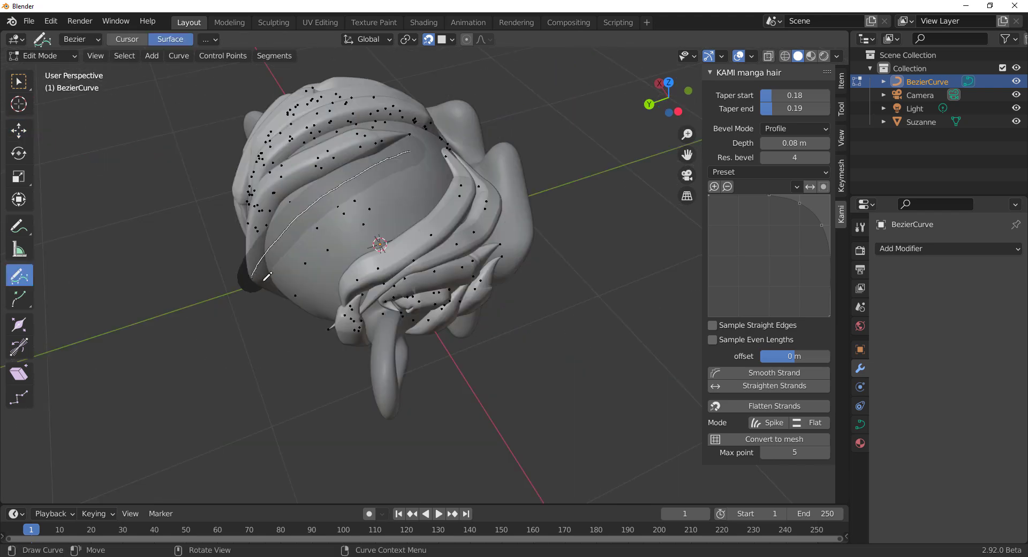
{"action": "mouse_move", "coordinate": [359, 213]}
{"action": "middle_mouse_down"}
{"action": "mouse_move", "coordinate": [401, 171]}
{"action": "mouse_move", "coordinate": [395, 162]}
{"action": "mouse_move", "coordinate": [384, 196]}
{"action": "middle_mouse_up"}
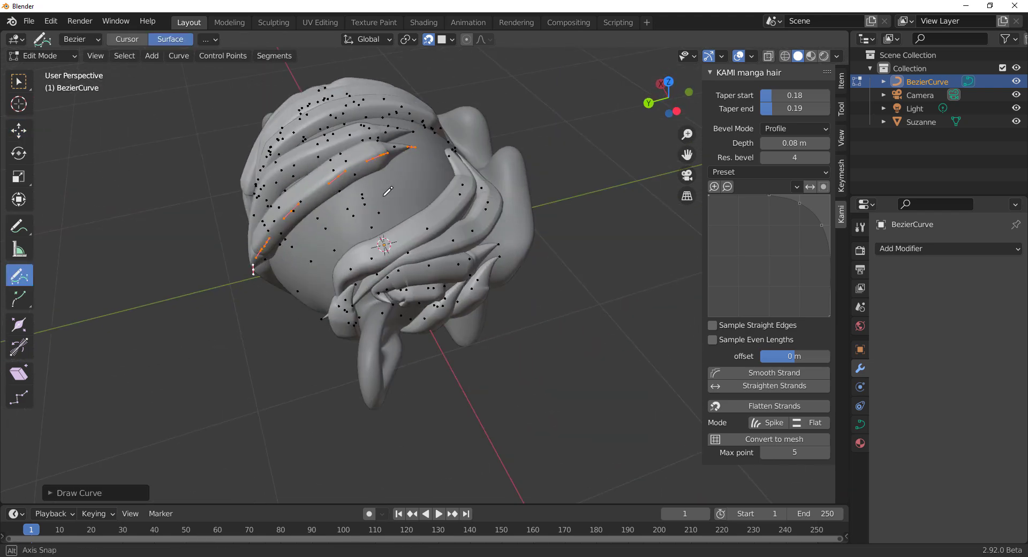
{"action": "left_click_drag", "start_coordinate": [430, 152], "coordinate": [297, 313]}
- Fill the gaps on the back of the head with two vertical side strands and two short strands near the nape
{"action": "middle_click_drag", "start_coordinate": [368, 270], "coordinate": [397, 180]}
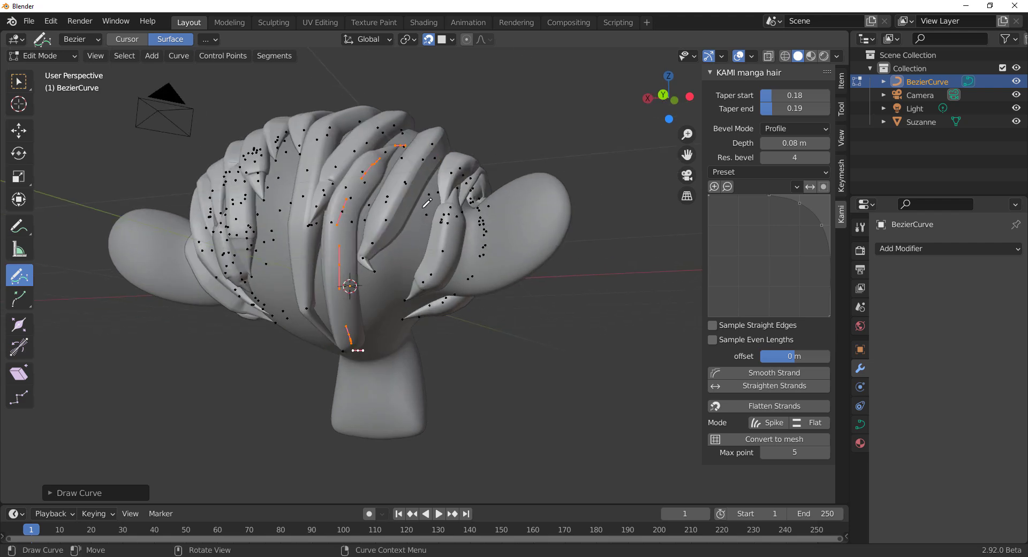
{"action": "left_click_drag", "start_coordinate": [429, 192], "coordinate": [404, 318]}
{"action": "left_click_drag", "start_coordinate": [279, 178], "coordinate": [284, 350]}
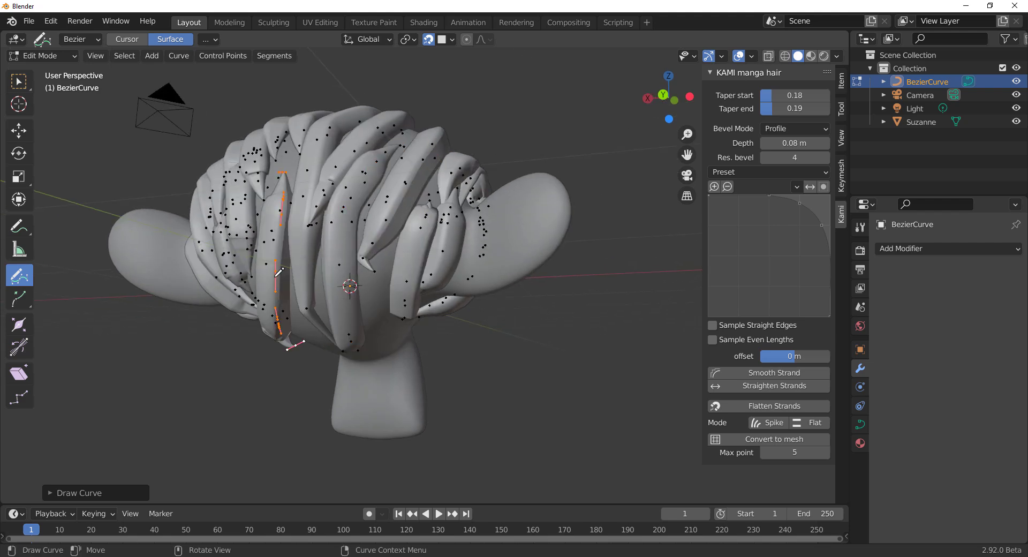
{"action": "middle_click_drag", "start_coordinate": [284, 350], "coordinate": [365, 257]}
{"action": "left_click_drag", "start_coordinate": [402, 225], "coordinate": [340, 298]}
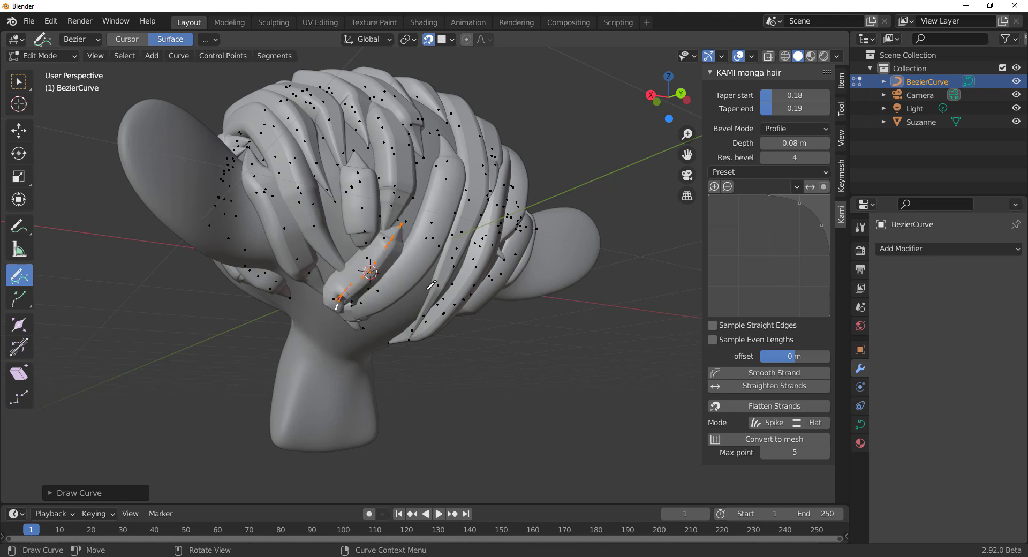
{"action": "left_click_drag", "start_coordinate": [420, 286], "coordinate": [387, 366]}
- Draw a strand from the middle of the forehead back over the crown, and a shorter one in the gap beside it
{"action": "middle_click_drag", "start_coordinate": [459, 278], "coordinate": [191, 317]}
{"action": "middle_click_drag", "start_coordinate": [484, 233], "coordinate": [433, 306]}
{"action": "mouse_move", "coordinate": [506, 300]}
{"action": "left_mouse_down"}
{"action": "mouse_move", "coordinate": [482, 221]}
{"action": "mouse_move", "coordinate": [503, 115]}
{"action": "left_mouse_up"}
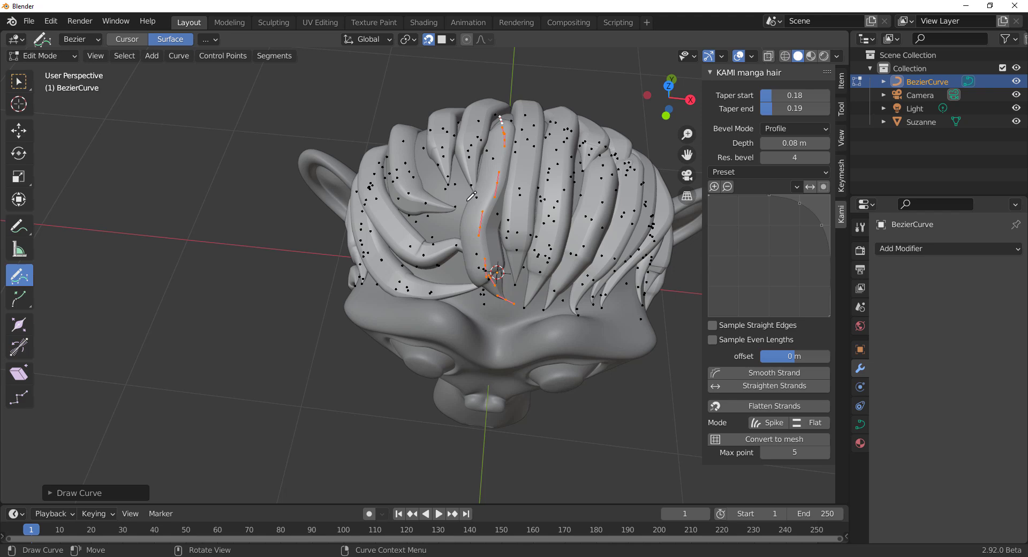
{"action": "left_click_drag", "start_coordinate": [465, 206], "coordinate": [416, 130]}
- Apply Smooth Strand and Straighten Strands to the strand running from the middle of the forehead over the crown
{"action": "scroll", "coordinate": [504, 250], "scroll_direction": "down", "scroll_amount": 4}
{"action": "middle_click_drag", "start_coordinate": [504, 250], "coordinate": [514, 219]}
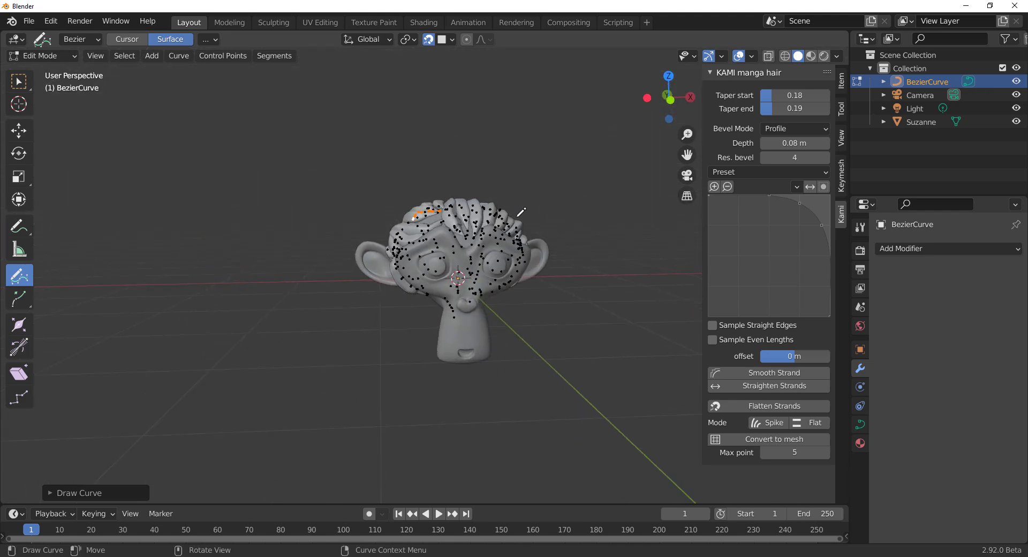
{"action": "scroll", "coordinate": [514, 219], "scroll_direction": "up", "scroll_amount": 4}
{"action": "middle_click_drag", "start_coordinate": [538, 284], "coordinate": [472, 281]}
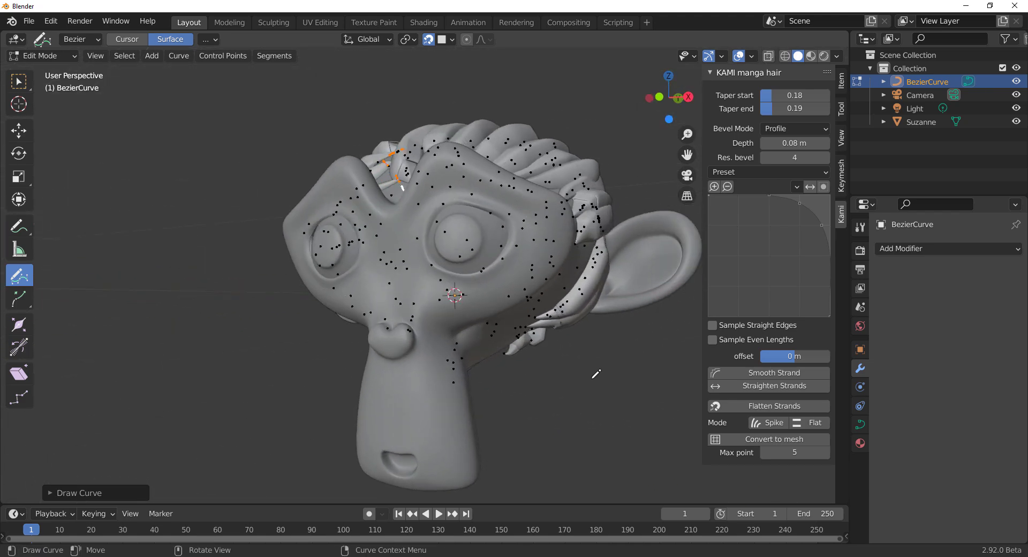
{"action": "middle_click_drag", "start_coordinate": [374, 367], "coordinate": [429, 444]}
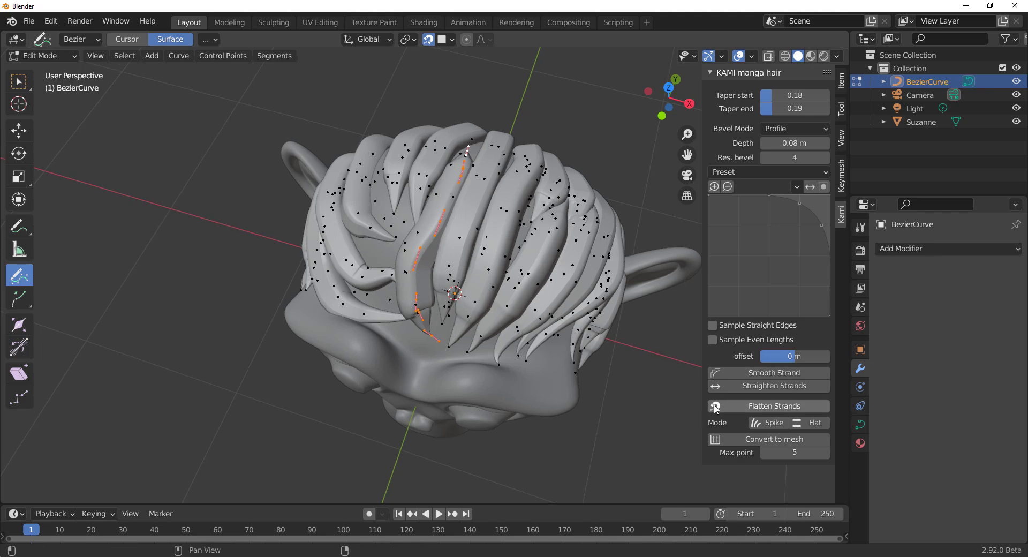
{"action": "left_click", "coordinate": [758, 372]}
{"action": "middle_click_drag", "start_coordinate": [571, 416], "coordinate": [535, 400]}
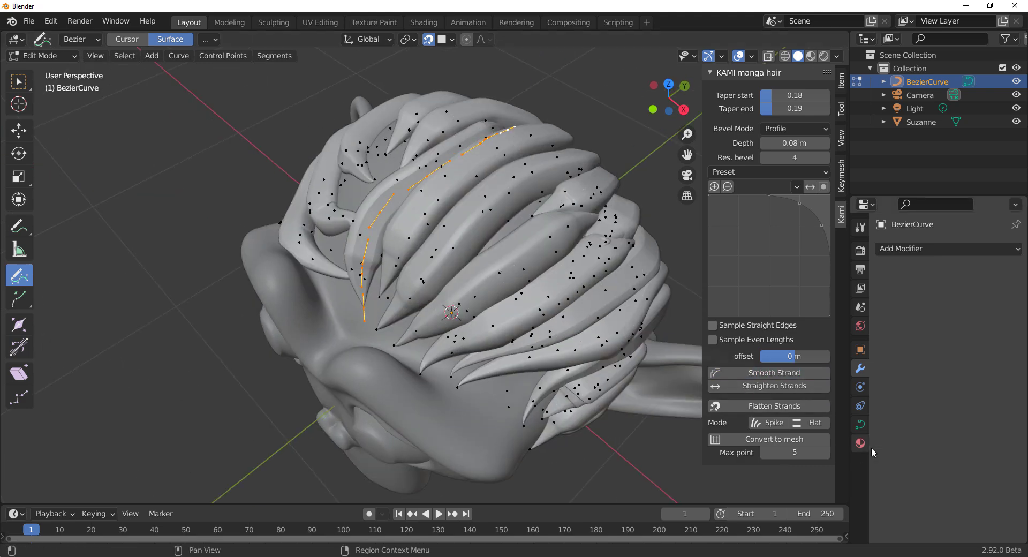
{"action": "left_click", "coordinate": [777, 387]}
{"action": "middle_click_drag", "start_coordinate": [607, 421], "coordinate": [489, 279]}
{"action": "scroll", "coordinate": [489, 279], "scroll_direction": "down", "scroll_amount": 5}
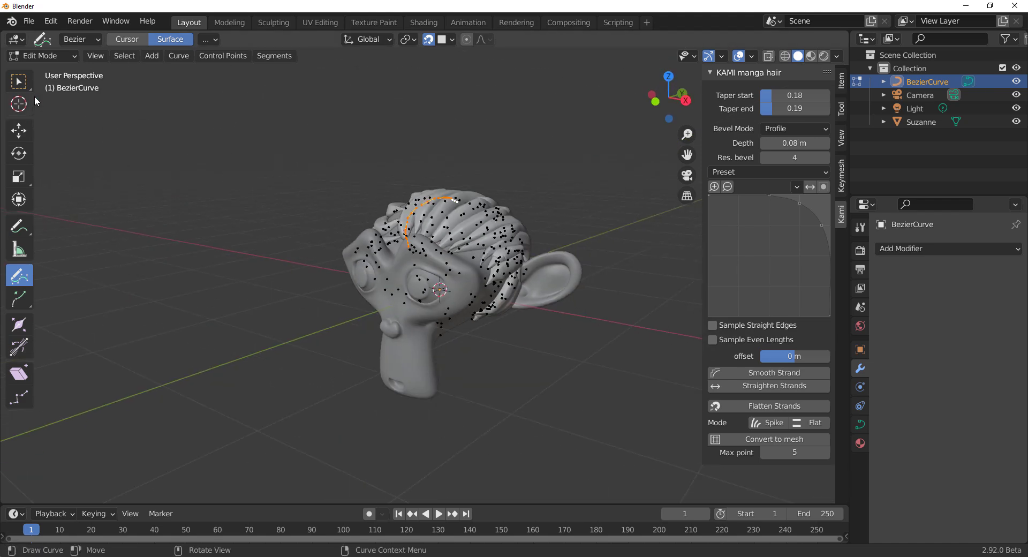
- Select all hair strands and apply Straighten Strands and Smooth Strand to them
{"action": "left_click", "coordinate": [18, 82]}
{"action": "key", "text": "a"}
{"action": "middle_click_drag", "start_coordinate": [569, 349], "coordinate": [642, 343]}
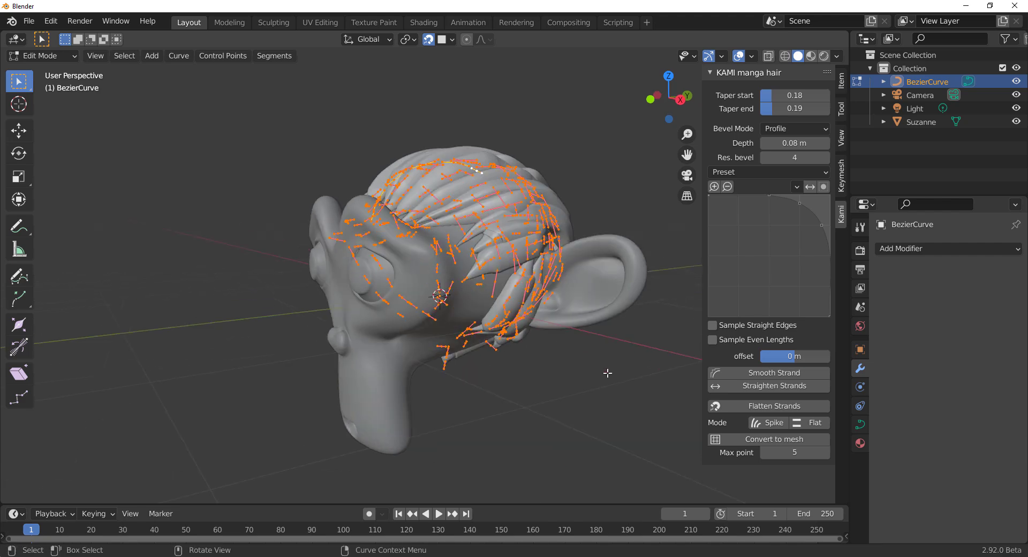
{"action": "left_click", "coordinate": [782, 386]}
{"action": "left_click", "coordinate": [775, 374]}
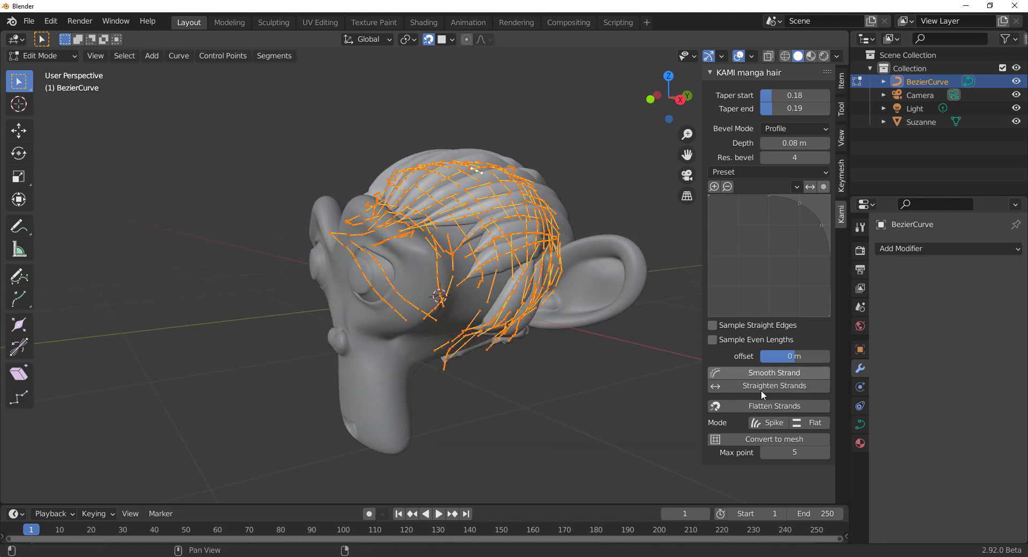
- Apply Flatten Strands to all the selected hair strands
{"action": "middle_click_drag", "start_coordinate": [401, 356], "coordinate": [409, 336]}
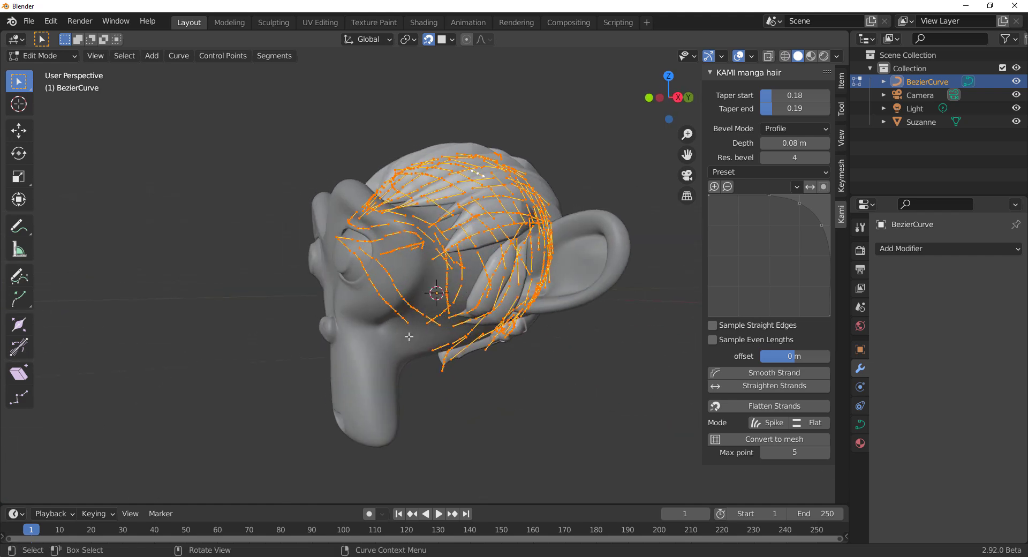
{"action": "left_click", "coordinate": [773, 407]}
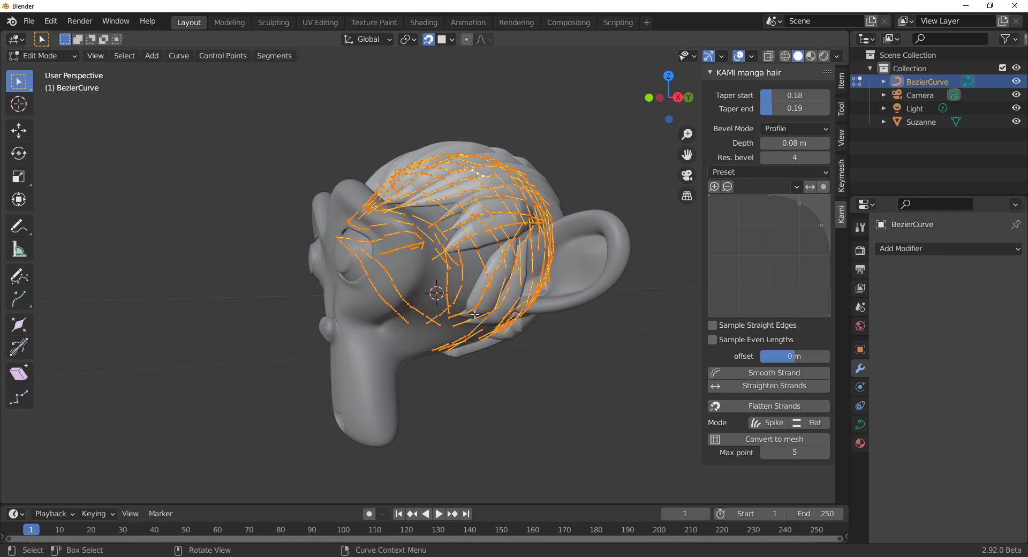
{"action": "middle_click_drag", "start_coordinate": [474, 314], "coordinate": [689, 467]}
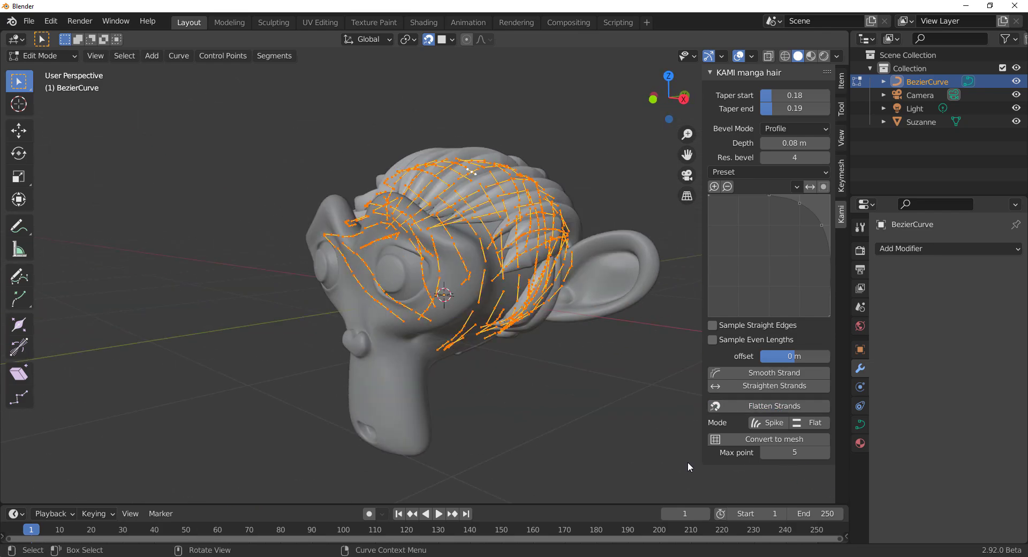
- Convert all the hair strands to a mesh
{"action": "left_click", "coordinate": [769, 442]}
{"action": "middle_click_drag", "start_coordinate": [516, 335], "coordinate": [551, 308]}
{"action": "left_click", "coordinate": [681, 331]}
{"action": "middle_click_drag", "start_coordinate": [681, 331], "coordinate": [218, 375]}
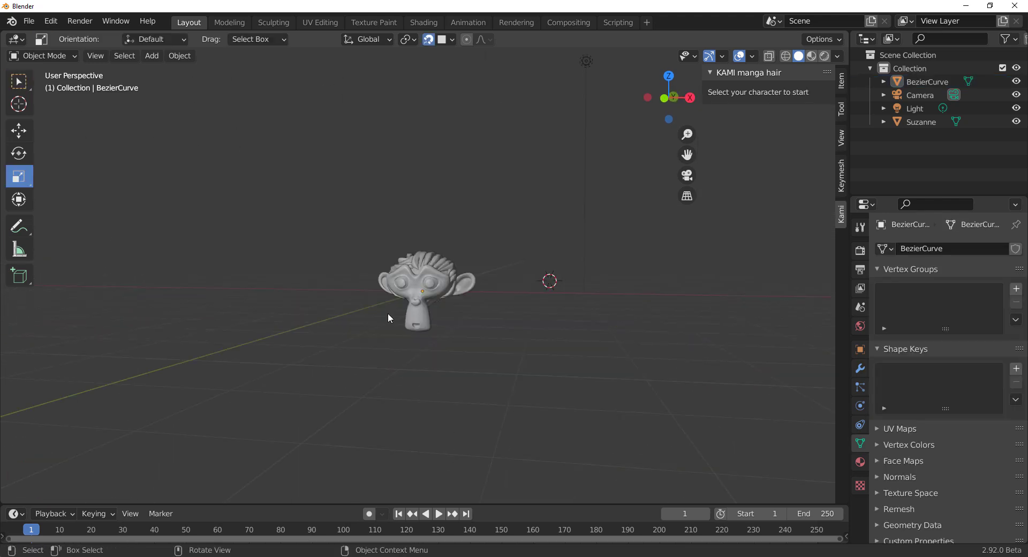
{"action": "scroll", "coordinate": [389, 316], "scroll_direction": "up", "scroll_amount": 5}
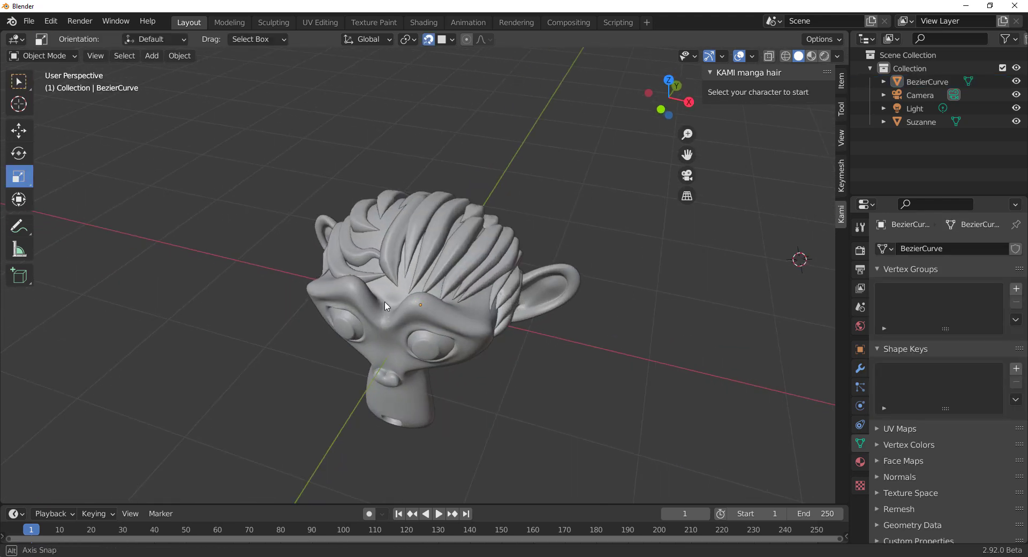
{"action": "mouse_move", "coordinate": [384, 306]}
{"action": "middle_mouse_down"}
{"action": "mouse_move", "coordinate": [294, 279]}
{"action": "mouse_move", "coordinate": [269, 282]}
{"action": "mouse_move", "coordinate": [439, 290]}
{"action": "mouse_move", "coordinate": [360, 291]}
{"action": "middle_mouse_up"}
- Examine the converted hair mesh and the monkey head from the front, sides and back
{"action": "left_click", "coordinate": [436, 323]}
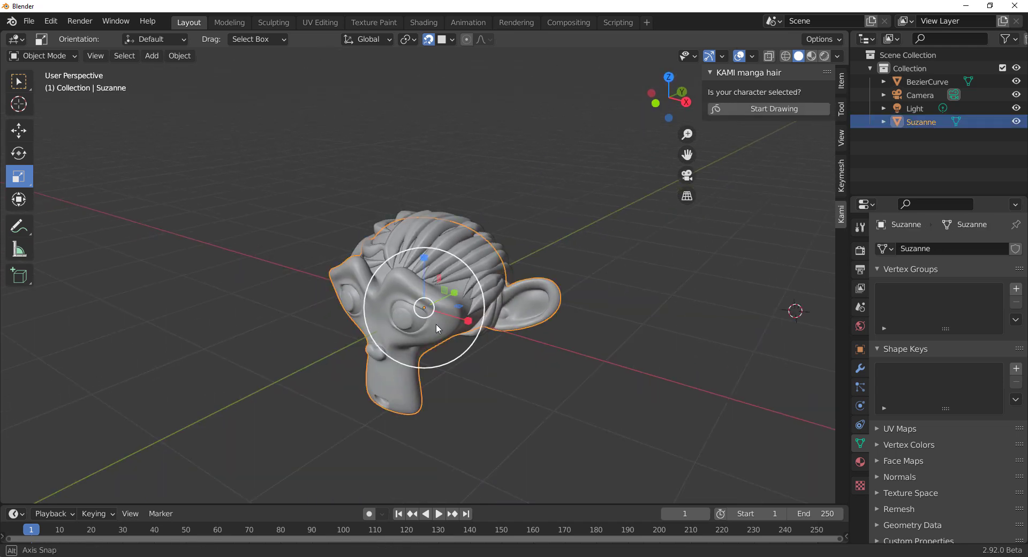
{"action": "middle_click_drag", "start_coordinate": [435, 324], "coordinate": [398, 317]}
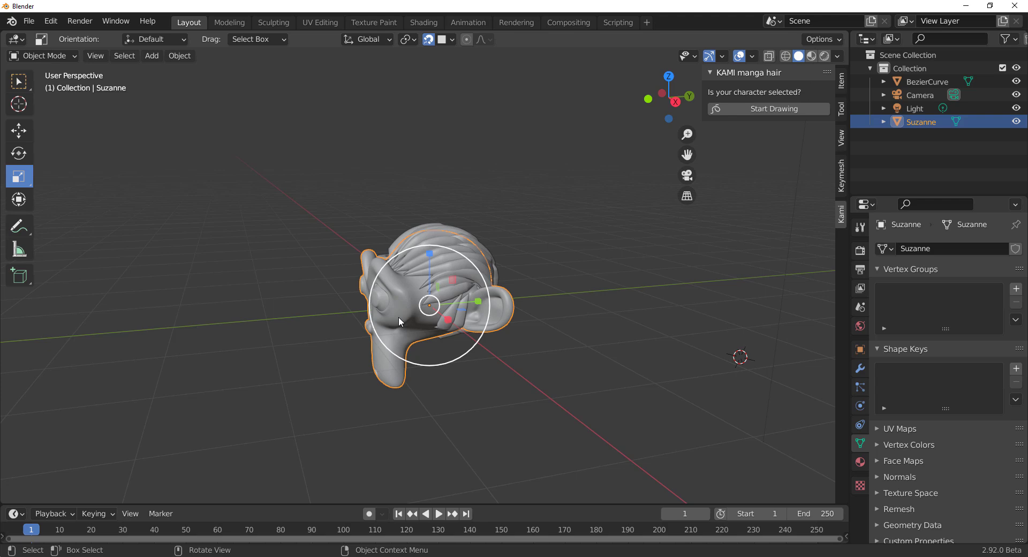
{"action": "scroll", "coordinate": [399, 316], "scroll_direction": "up", "scroll_amount": 4}
{"action": "middle_click_drag", "start_coordinate": [398, 317], "coordinate": [538, 147]}
{"action": "left_click", "coordinate": [408, 179]}
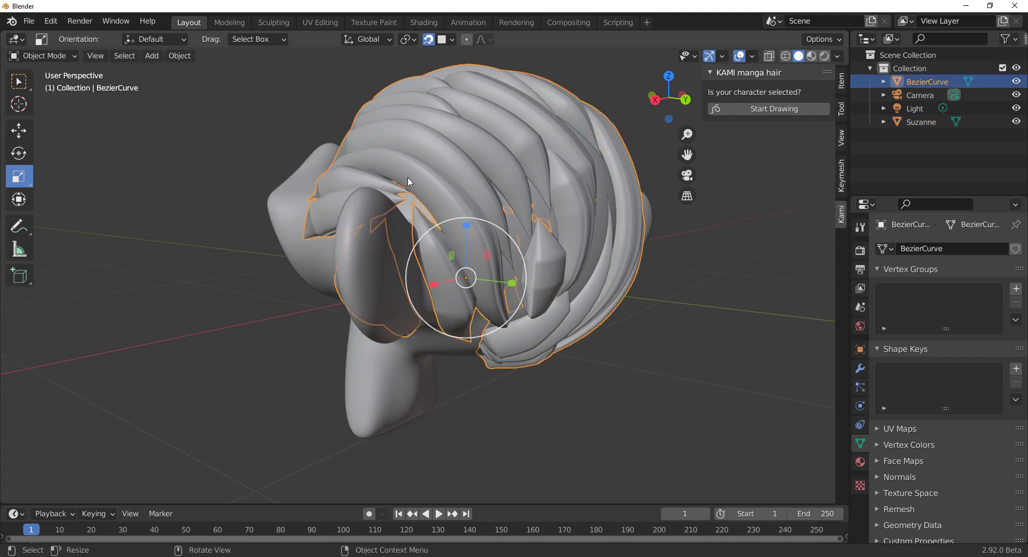
{"action": "middle_click_drag", "start_coordinate": [408, 180], "coordinate": [579, 242]}
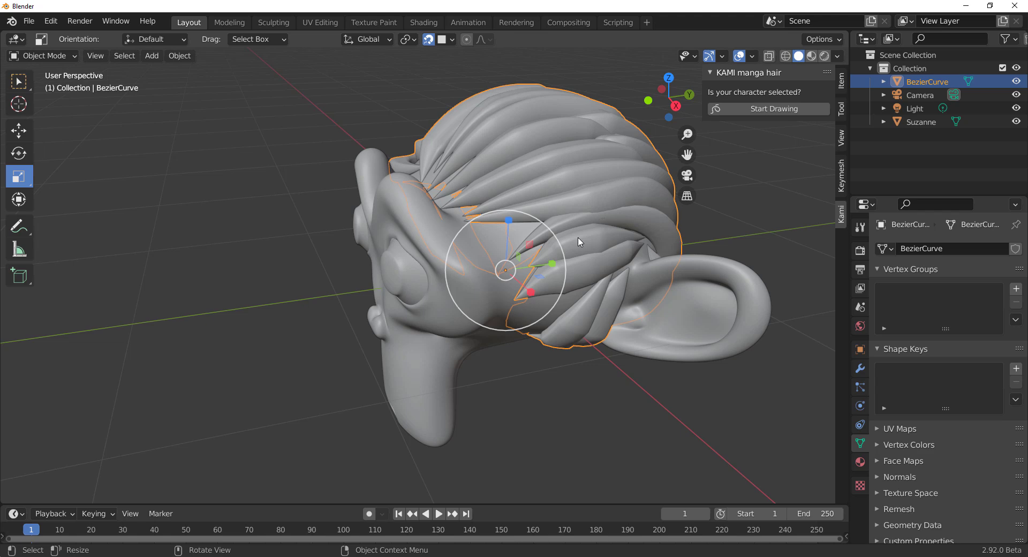
{"action": "middle_click_drag", "start_coordinate": [622, 212], "coordinate": [592, 177]}
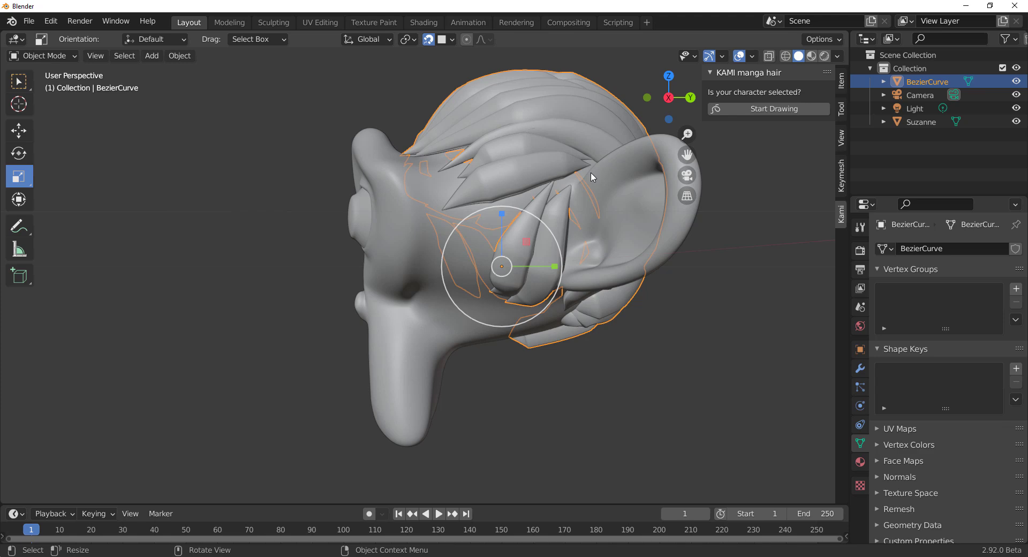
{"action": "middle_click_drag", "start_coordinate": [592, 176], "coordinate": [831, 63]}
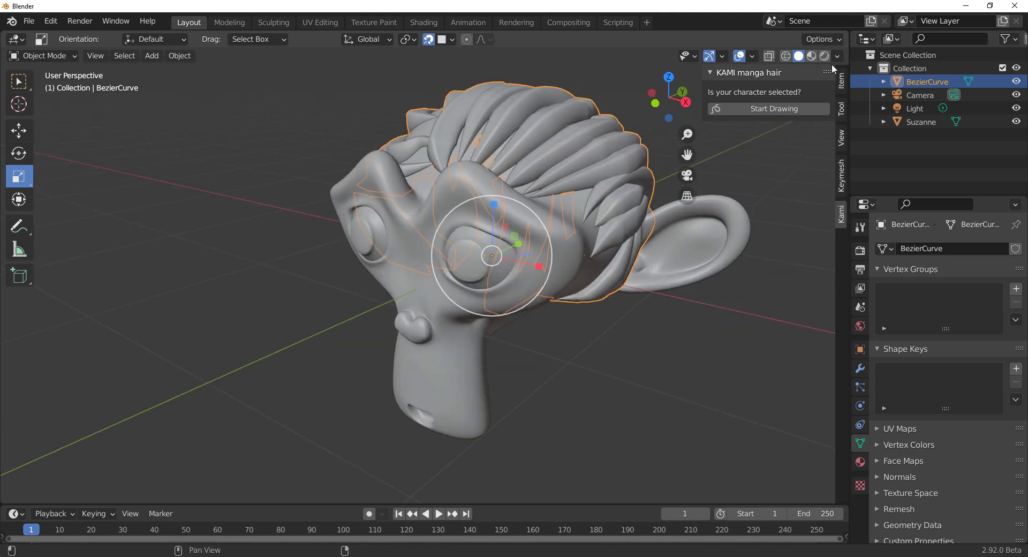
- Show the scene in rendered shading and add two copies of the point light to illuminate the head
{"action": "scroll", "coordinate": [578, 326], "scroll_direction": "down", "scroll_amount": 5}
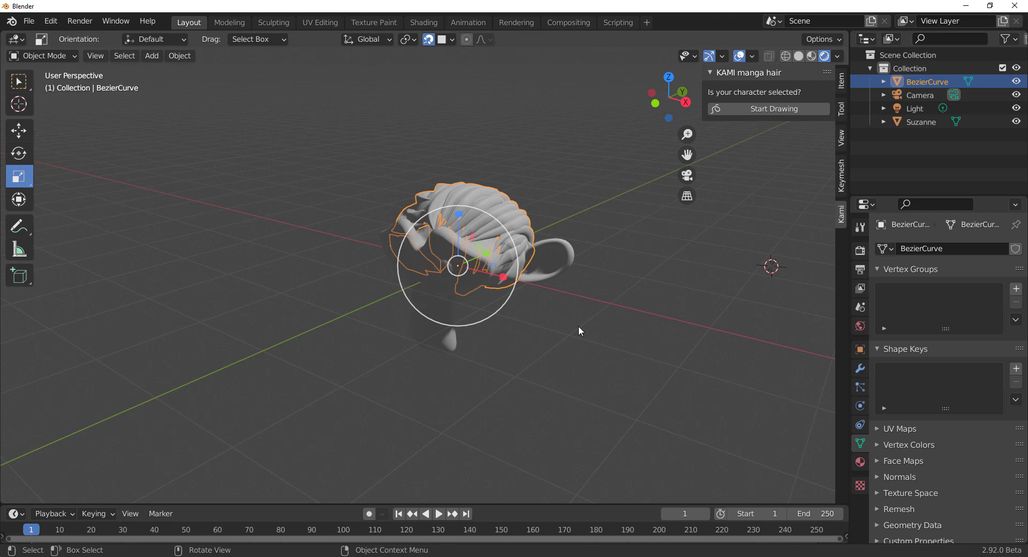
{"action": "scroll", "coordinate": [613, 323], "scroll_direction": "down", "scroll_amount": 6}
{"action": "middle_click_drag", "start_coordinate": [613, 323], "coordinate": [507, 300]}
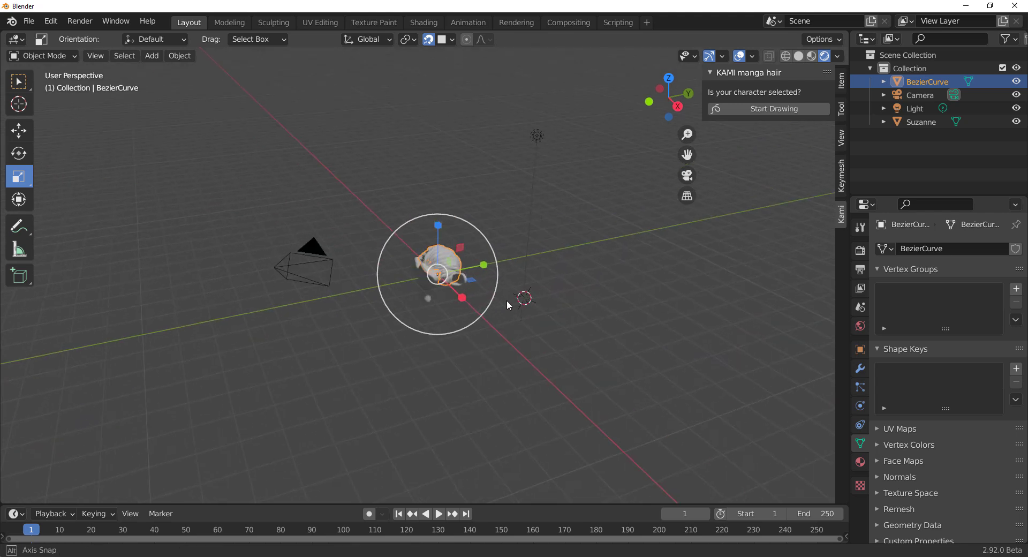
{"action": "left_click", "coordinate": [537, 136]}
{"action": "middle_click_drag", "start_coordinate": [537, 136], "coordinate": [575, 205]}
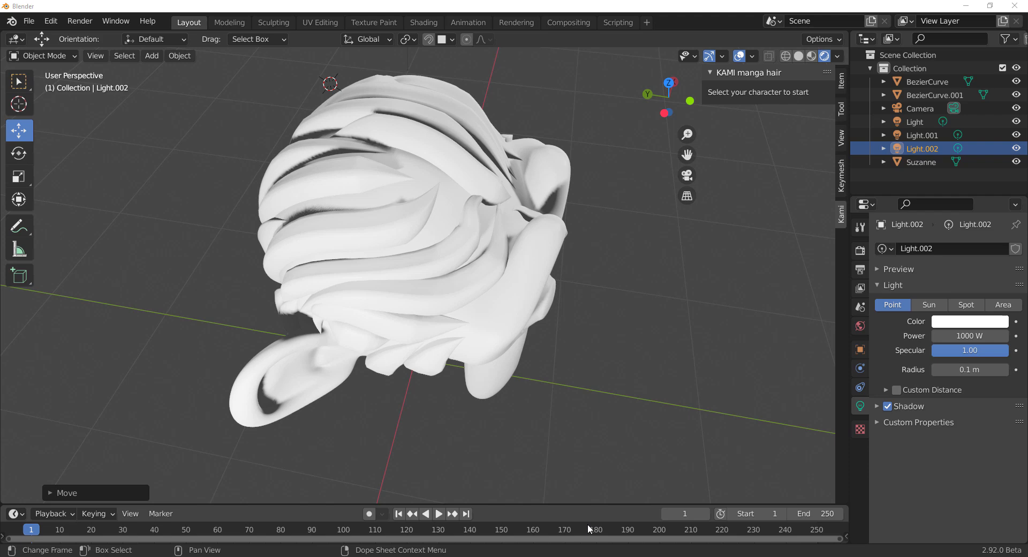
- Start drawing a new set of KAMI hair strands on the monkey head and return the viewport to solid shading
{"action": "mouse_move", "coordinate": [587, 407]}
{"action": "middle_mouse_down"}
{"action": "mouse_move", "coordinate": [586, 389]}
{"action": "mouse_move", "coordinate": [509, 291]}
{"action": "middle_mouse_up"}
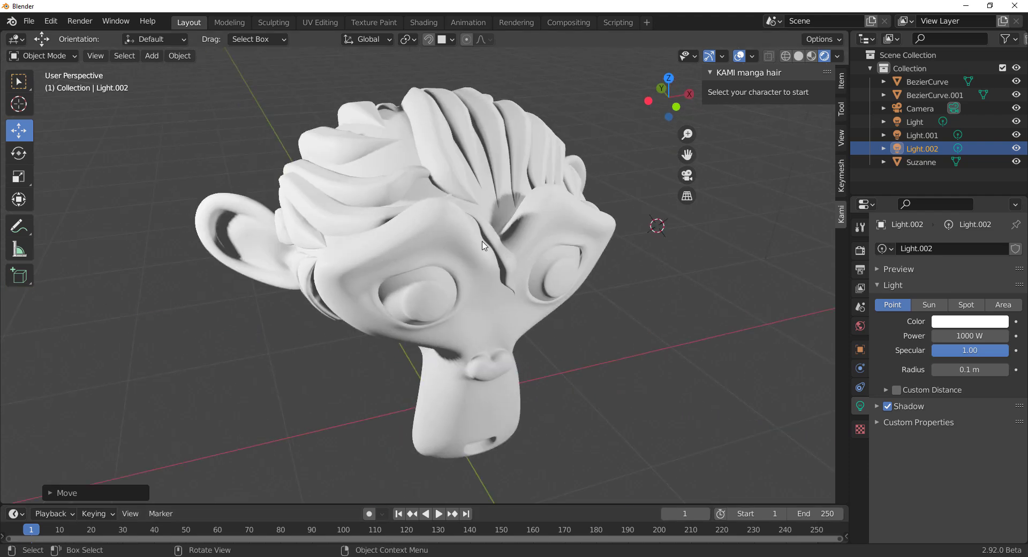
{"action": "left_click", "coordinate": [481, 241]}
{"action": "mouse_move", "coordinate": [482, 241]}
{"action": "middle_mouse_down"}
{"action": "mouse_move", "coordinate": [544, 335]}
{"action": "mouse_move", "coordinate": [467, 286]}
{"action": "middle_mouse_up"}
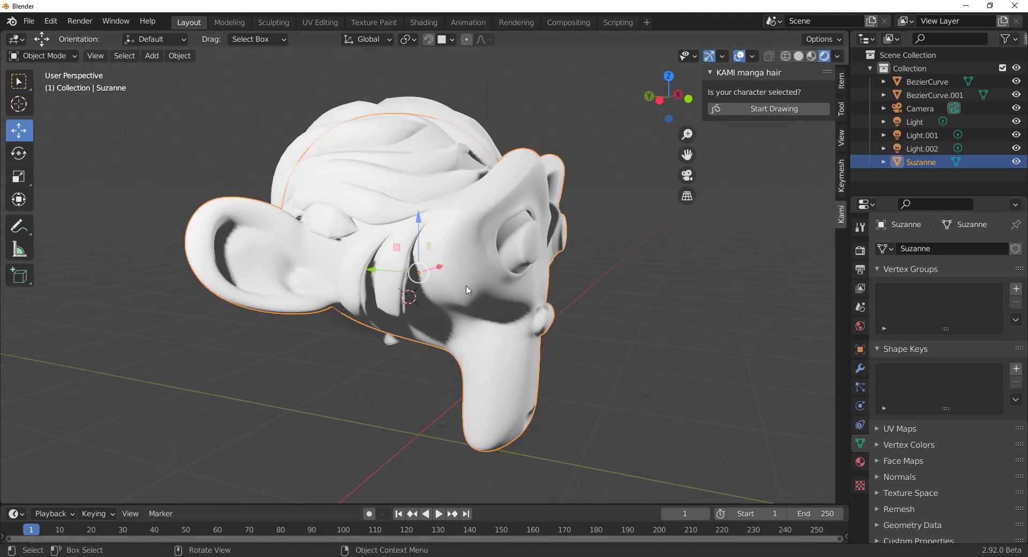
{"action": "left_click", "coordinate": [755, 110]}
{"action": "mouse_move", "coordinate": [679, 289]}
{"action": "middle_mouse_down"}
{"action": "mouse_move", "coordinate": [522, 292]}
{"action": "mouse_move", "coordinate": [586, 296]}
{"action": "mouse_move", "coordinate": [642, 316]}
{"action": "middle_mouse_up"}
{"action": "scroll", "coordinate": [522, 291], "scroll_direction": "up", "scroll_amount": 4}
{"action": "scroll", "coordinate": [643, 316], "scroll_direction": "down", "scroll_amount": 4}
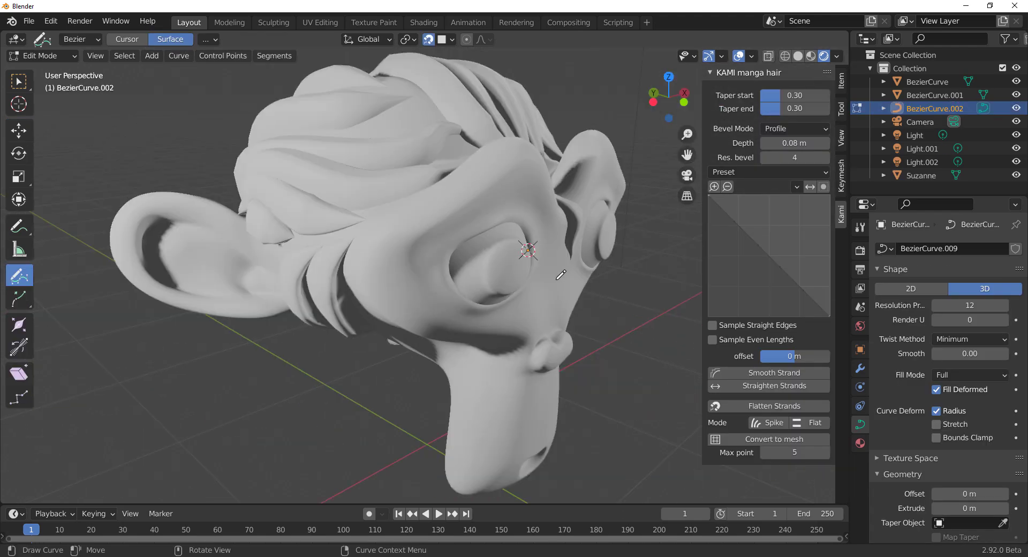
{"action": "mouse_move", "coordinate": [557, 262]}
{"action": "middle_mouse_down"}
{"action": "mouse_move", "coordinate": [603, 282]}
{"action": "mouse_move", "coordinate": [618, 225]}
{"action": "mouse_move", "coordinate": [643, 293]}
{"action": "mouse_move", "coordinate": [584, 283]}
{"action": "mouse_move", "coordinate": [434, 321]}
{"action": "mouse_move", "coordinate": [539, 356]}
{"action": "mouse_move", "coordinate": [508, 327]}
{"action": "middle_mouse_up"}
{"action": "left_click", "coordinate": [799, 57]}
{"action": "scroll", "coordinate": [435, 320], "scroll_direction": "down", "scroll_amount": 3}
{"action": "scroll", "coordinate": [470, 294], "scroll_direction": "up", "scroll_amount": 1}
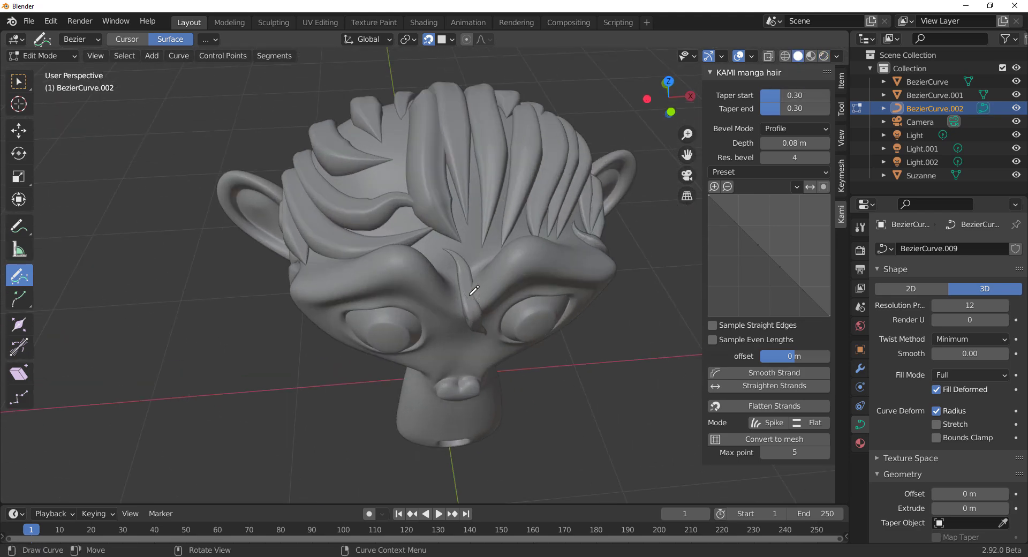
- Draw several additional strands over the gaps between the existing ones across the back of the head
{"action": "middle_click_drag", "start_coordinate": [474, 289], "coordinate": [468, 182]}
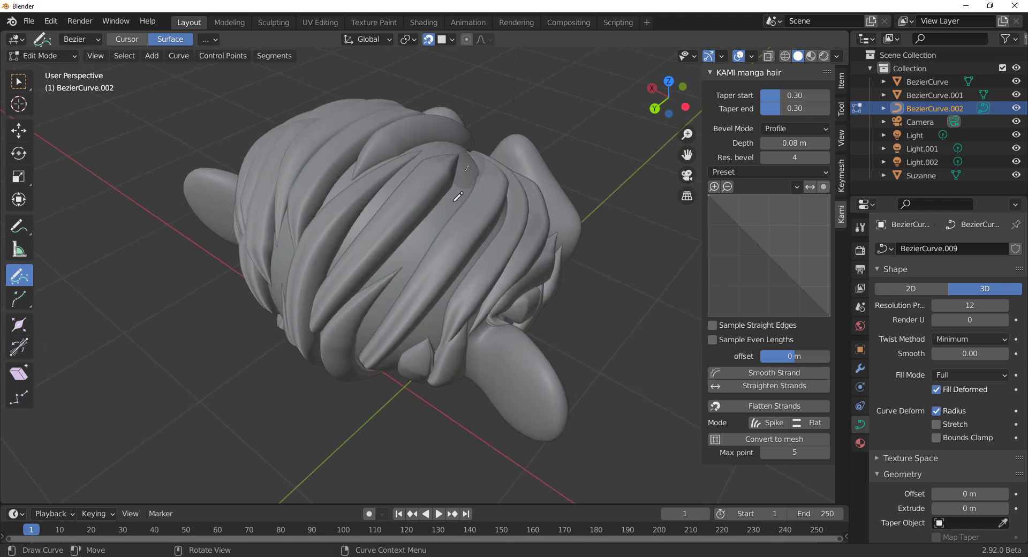
{"action": "left_click_drag", "start_coordinate": [372, 324], "coordinate": [374, 324]}
{"action": "mouse_move", "coordinate": [374, 325]}
{"action": "middle_mouse_down"}
{"action": "mouse_move", "coordinate": [523, 285]}
{"action": "mouse_move", "coordinate": [482, 284]}
{"action": "mouse_move", "coordinate": [463, 188]}
{"action": "middle_mouse_up"}
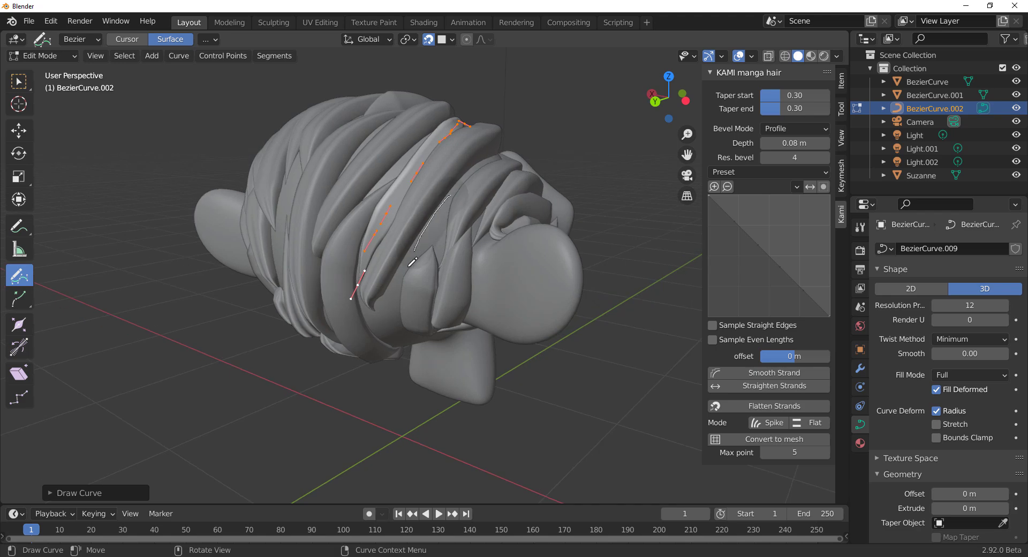
{"action": "middle_click_drag", "start_coordinate": [484, 322], "coordinate": [450, 192]}
{"action": "left_click_drag", "start_coordinate": [410, 152], "coordinate": [444, 227]}
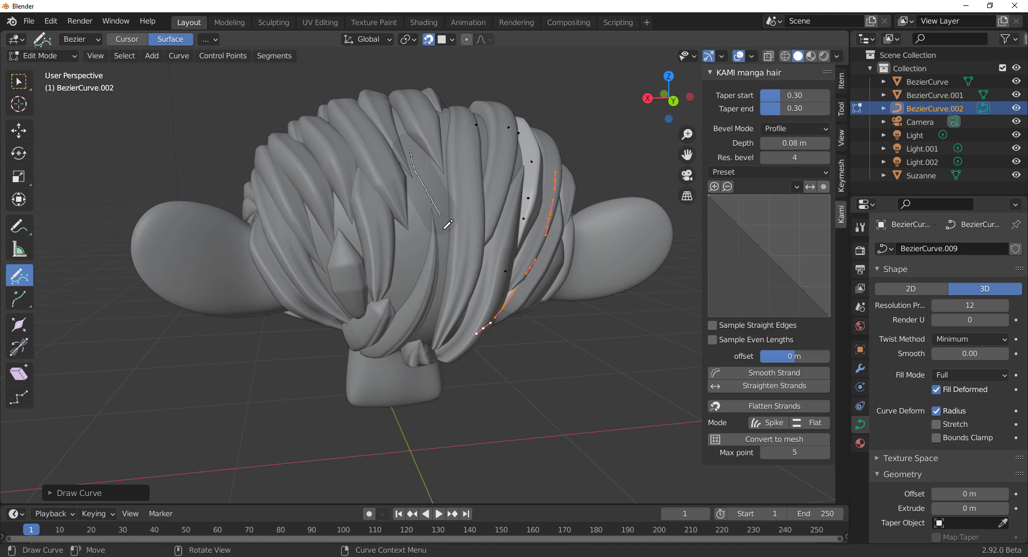
{"action": "mouse_move", "coordinate": [428, 323]}
{"action": "left_mouse_down"}
{"action": "mouse_move", "coordinate": [420, 333]}
{"action": "mouse_move", "coordinate": [390, 319]}
{"action": "left_mouse_up"}
- Set the bevel depth of the new hair strands to 0.05 m
{"action": "middle_click_drag", "start_coordinate": [506, 238], "coordinate": [449, 236]}
{"action": "middle_click_drag", "start_coordinate": [503, 150], "coordinate": [481, 214]}
{"action": "scroll", "coordinate": [480, 247], "scroll_direction": "up", "scroll_amount": 6}
{"action": "middle_click_drag", "start_coordinate": [482, 250], "coordinate": [511, 261]}
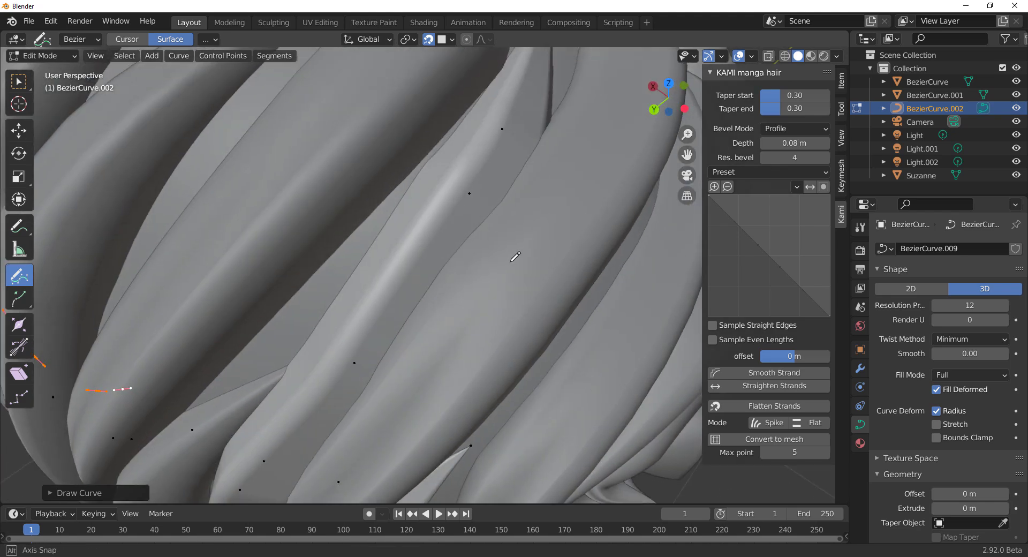
{"action": "scroll", "coordinate": [515, 257], "scroll_direction": "down", "scroll_amount": 4}
{"action": "mouse_move", "coordinate": [795, 143]}
{"action": "left_mouse_down"}
{"action": "mouse_move", "coordinate": [782, 143]}
{"action": "mouse_move", "coordinate": [808, 143]}
{"action": "mouse_move", "coordinate": [766, 143]}
{"action": "mouse_move", "coordinate": [776, 143]}
{"action": "left_mouse_up"}
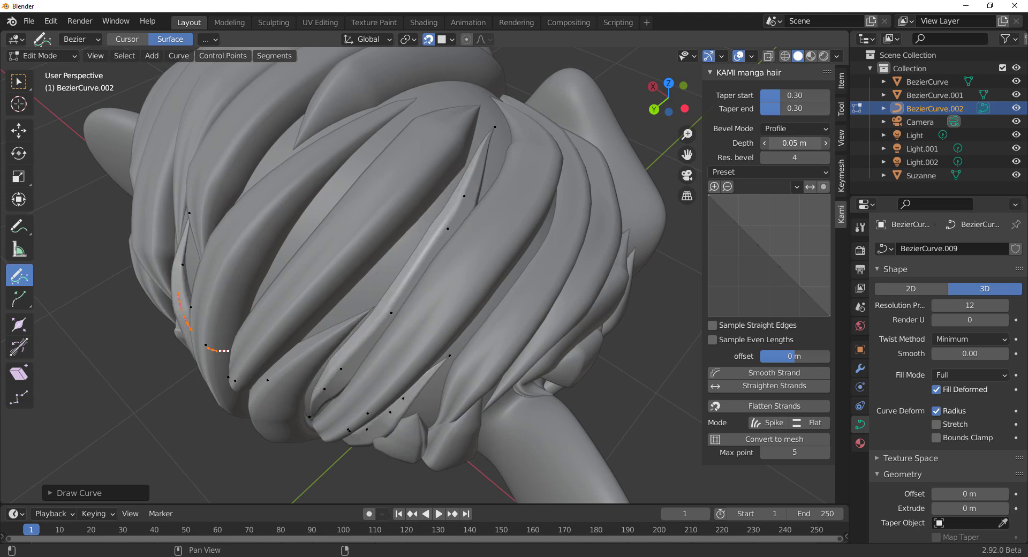
- Draw two more thin strands from the crown over the back of the head
{"action": "mouse_move", "coordinate": [482, 235]}
{"action": "middle_mouse_down"}
{"action": "mouse_move", "coordinate": [497, 253]}
{"action": "mouse_move", "coordinate": [499, 198]}
{"action": "middle_mouse_up"}
{"action": "left_click_drag", "start_coordinate": [466, 144], "coordinate": [414, 375]}
{"action": "mouse_move", "coordinate": [444, 319]}
{"action": "middle_mouse_down"}
{"action": "mouse_move", "coordinate": [329, 254]}
{"action": "mouse_move", "coordinate": [505, 193]}
{"action": "middle_mouse_up"}
{"action": "mouse_move", "coordinate": [461, 158]}
{"action": "left_mouse_down"}
{"action": "mouse_move", "coordinate": [333, 220]}
{"action": "mouse_move", "coordinate": [249, 228]}
{"action": "left_mouse_up"}
{"action": "mouse_move", "coordinate": [535, 224]}
{"action": "middle_mouse_down"}
{"action": "mouse_move", "coordinate": [447, 236]}
{"action": "mouse_move", "coordinate": [481, 203]}
{"action": "middle_mouse_up"}
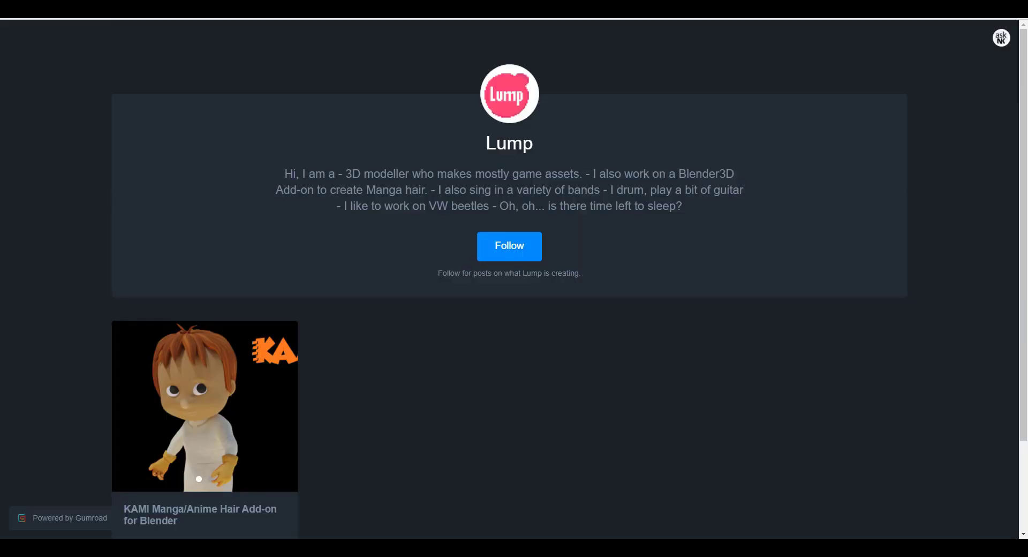
- Switch to the add-on creator's Gumroad page and look at the KAMI Manga/Anime Hair Add-on listing
{"action": "scroll", "coordinate": [350, 338], "scroll_direction": "down", "scroll_amount": 2}
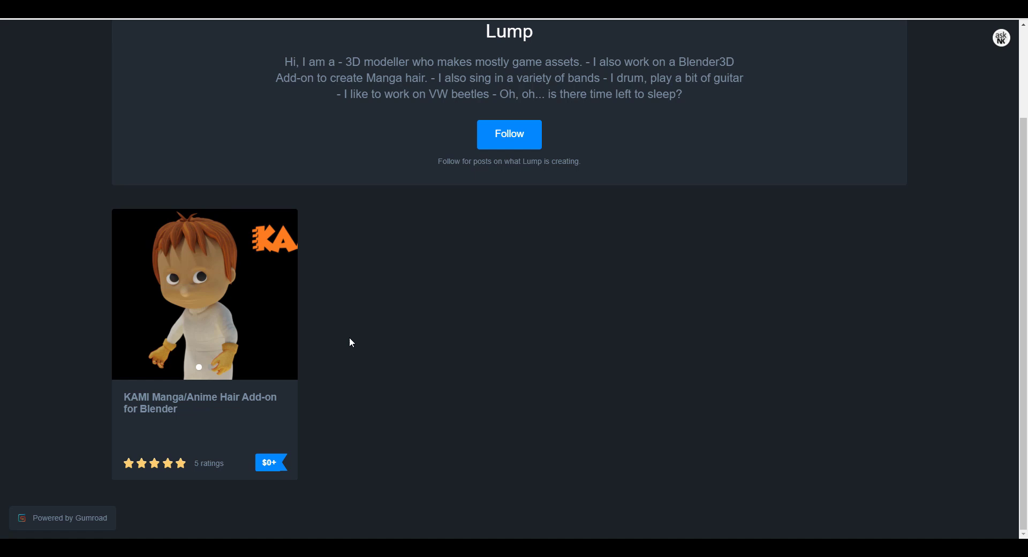